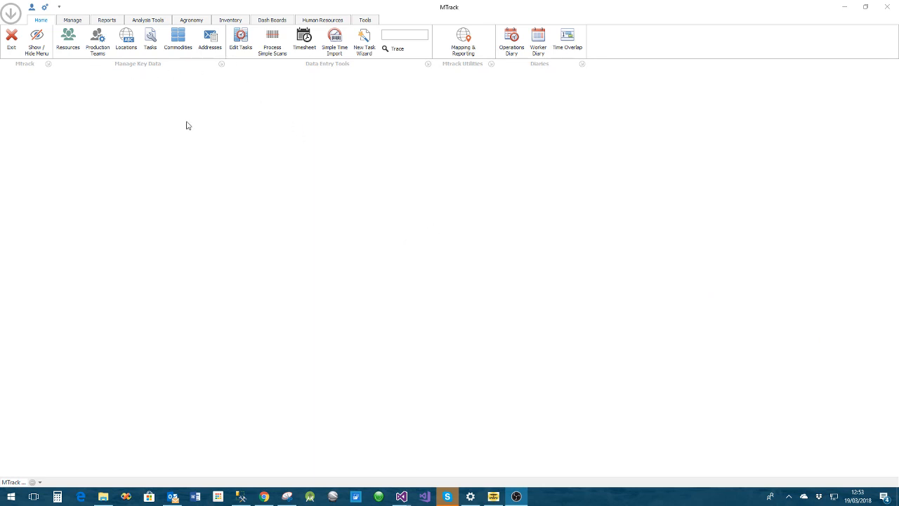
Open the worker resources list and filter it to site Farm 2 and type Picker
click(67, 39)
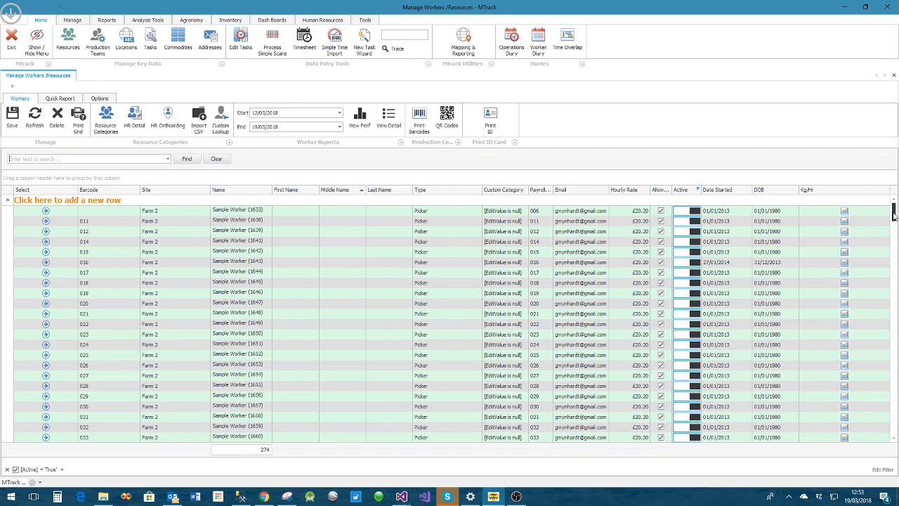
mouse_move(893, 215)
mouse_down()
mouse_move(894, 389)
mouse_move(893, 210)
mouse_up()
click(137, 190)
click(137, 190)
click(207, 190)
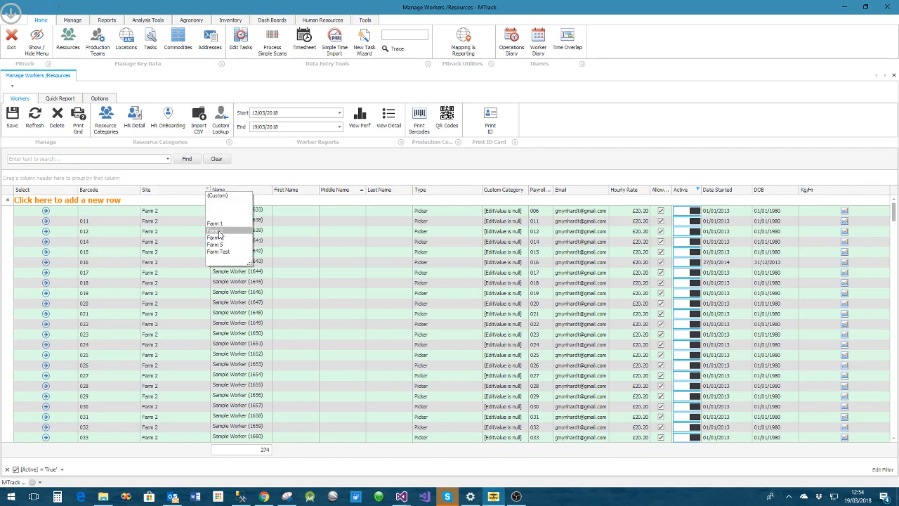
click(216, 231)
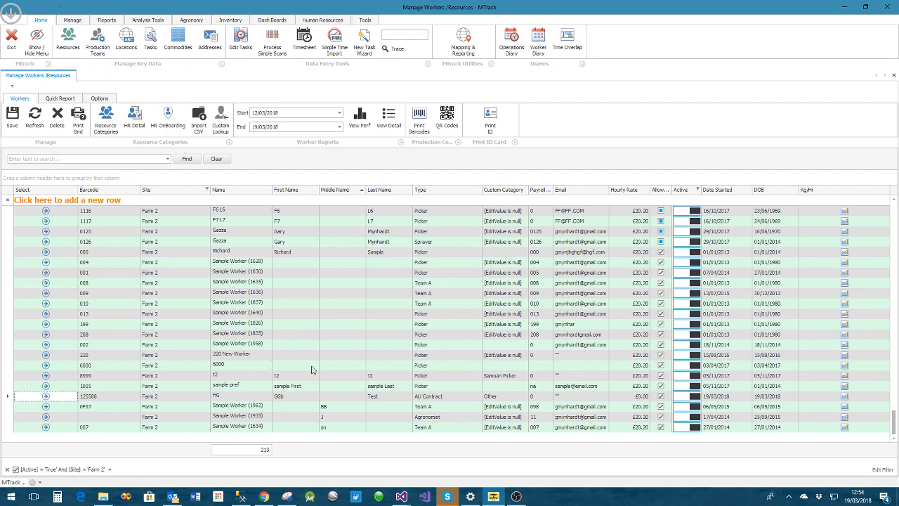
click(479, 190)
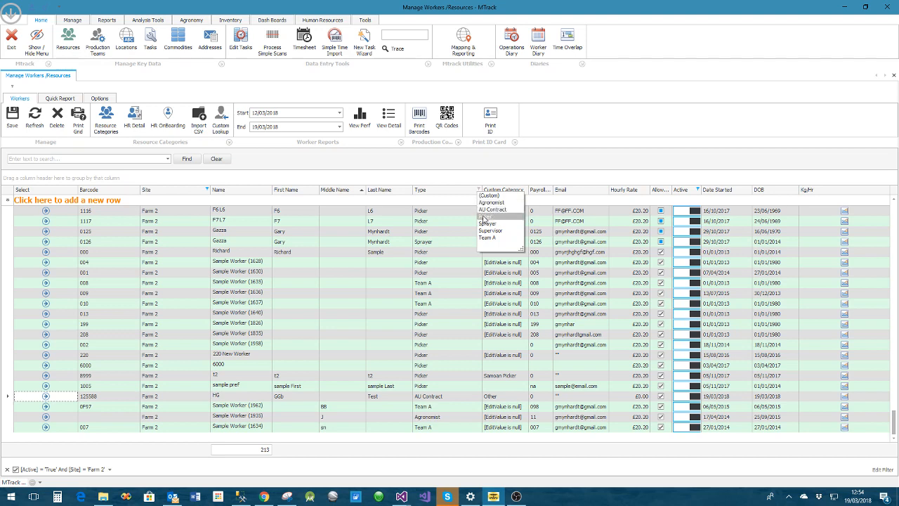
click(485, 217)
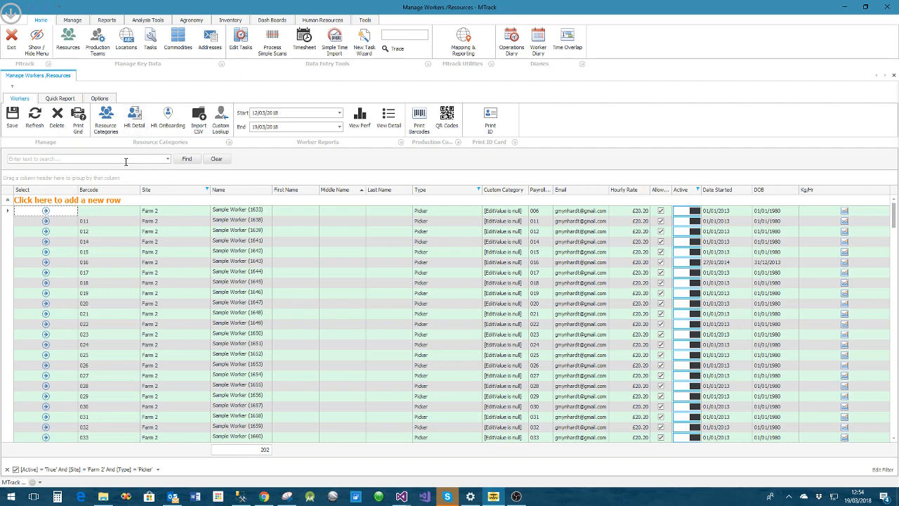
Add a resource category named "New Cat", save the category list and close it
click(109, 127)
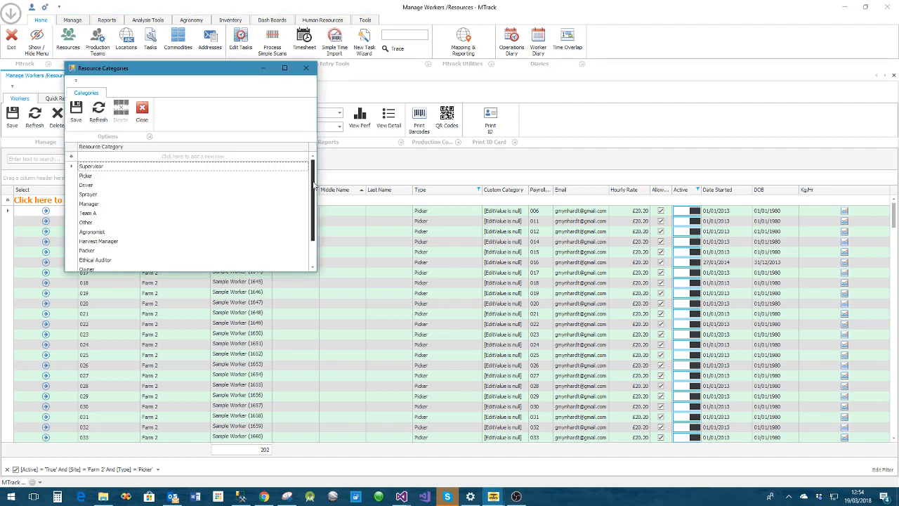
mouse_move(314, 184)
mouse_down()
mouse_move(316, 225)
mouse_move(313, 178)
mouse_up()
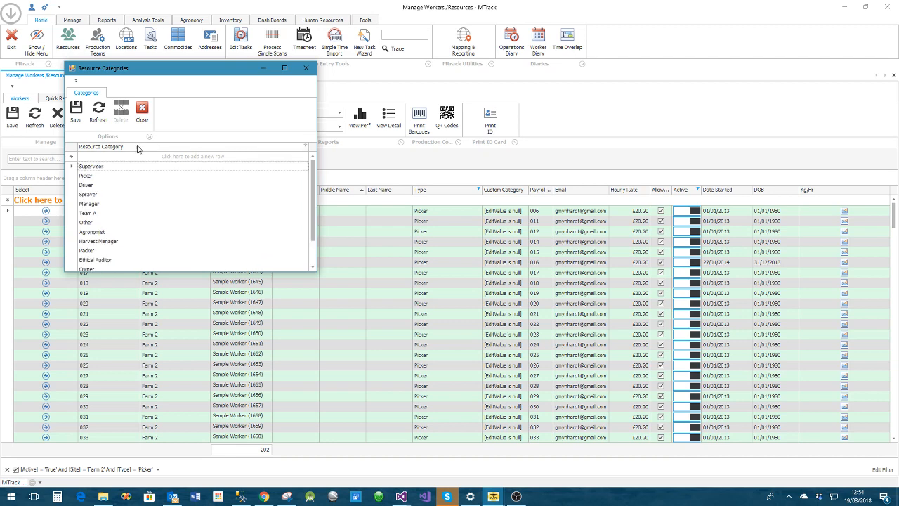
click(122, 156)
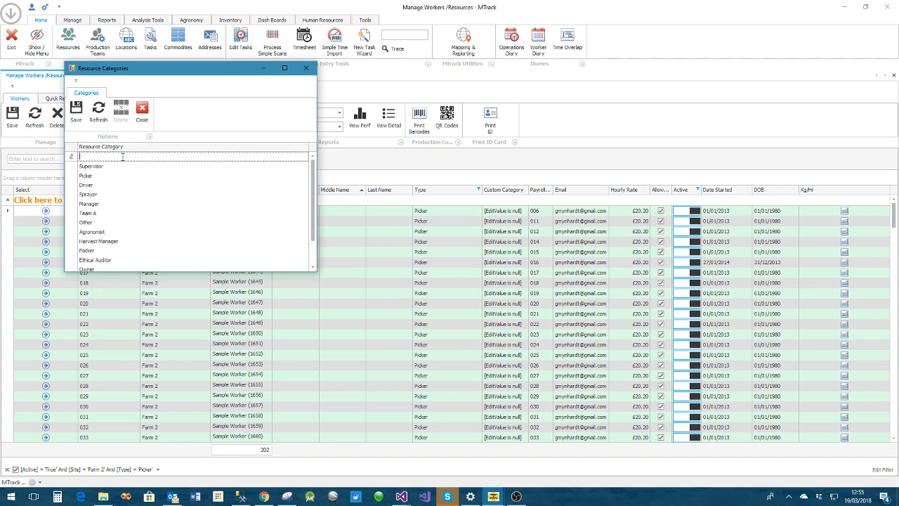
text(New Cat)
key(Return)
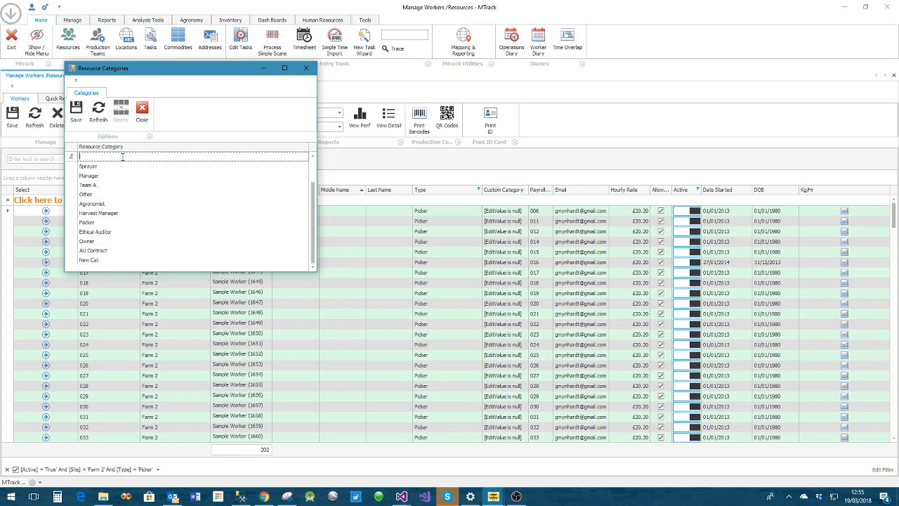
click(75, 114)
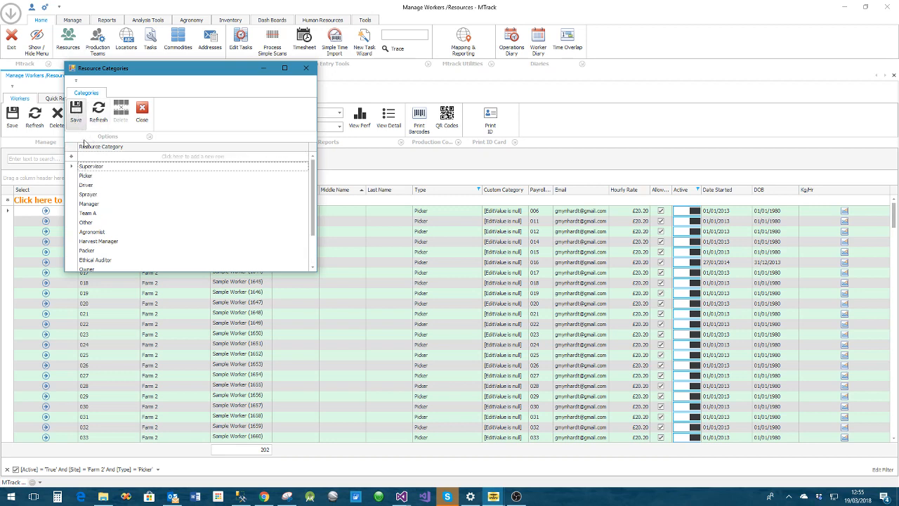
click(142, 112)
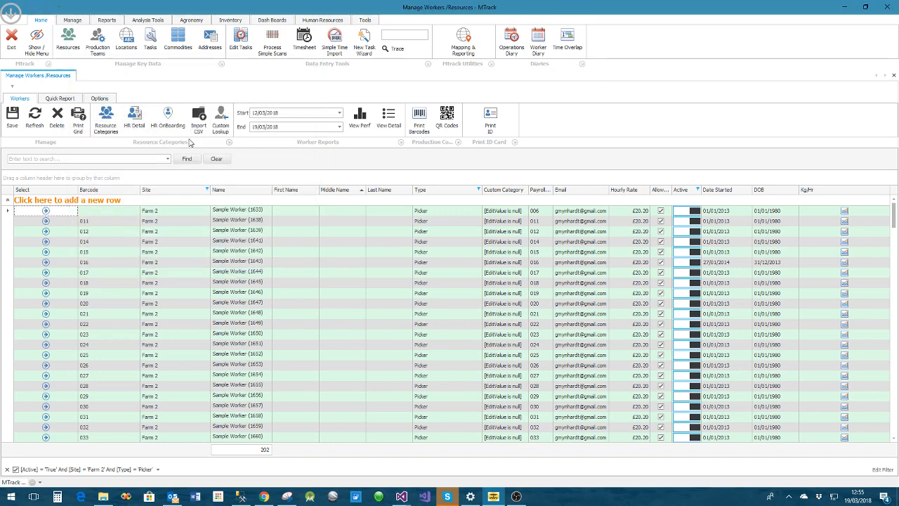
Start a new worker row with barcode 785 and assign it to site Farm 2
click(91, 201)
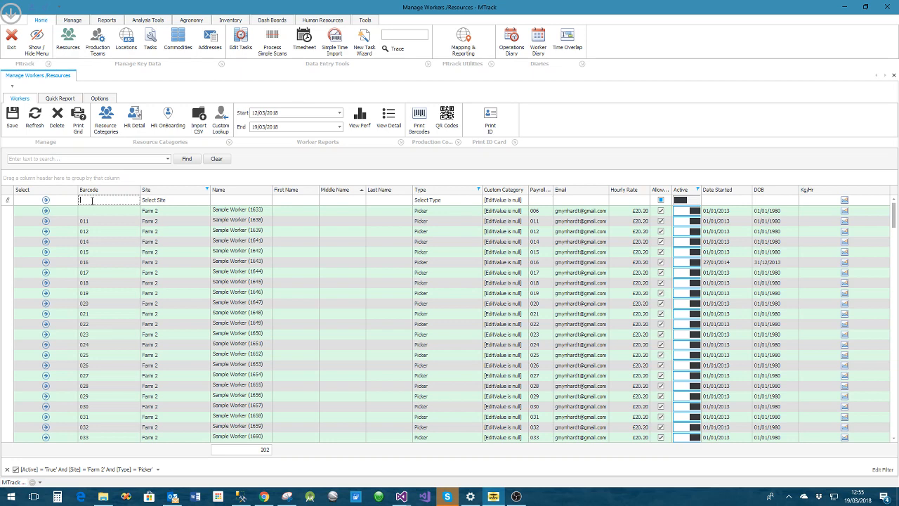
text(785)
key(Tab)
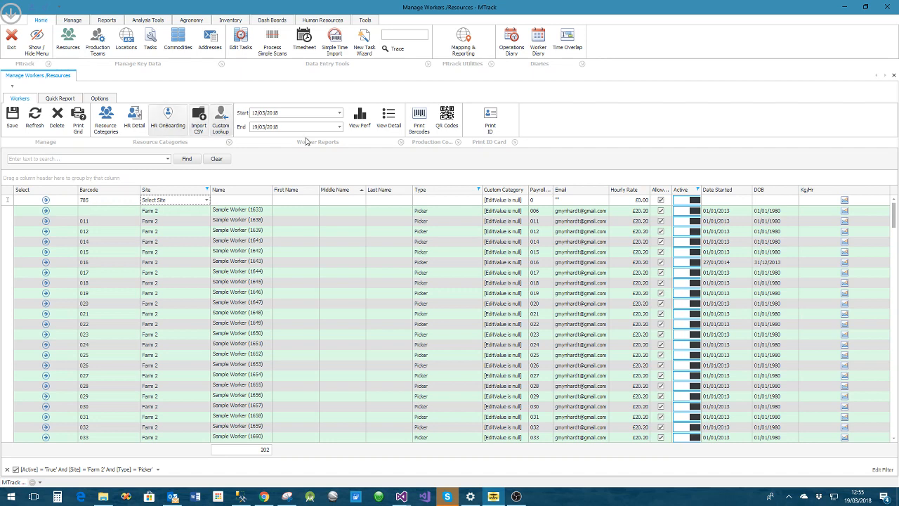
click(207, 200)
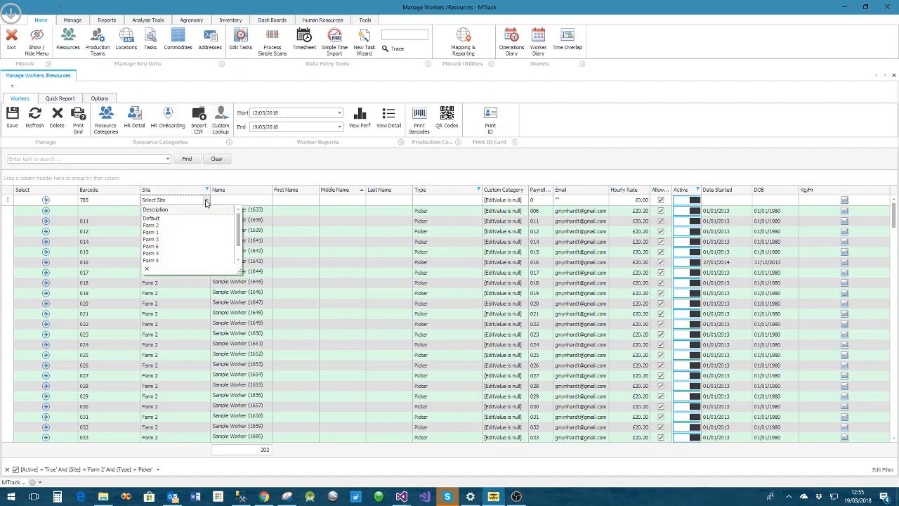
click(168, 225)
Name the new record "Worker 785" and enter the worker's first and last names
click(245, 199)
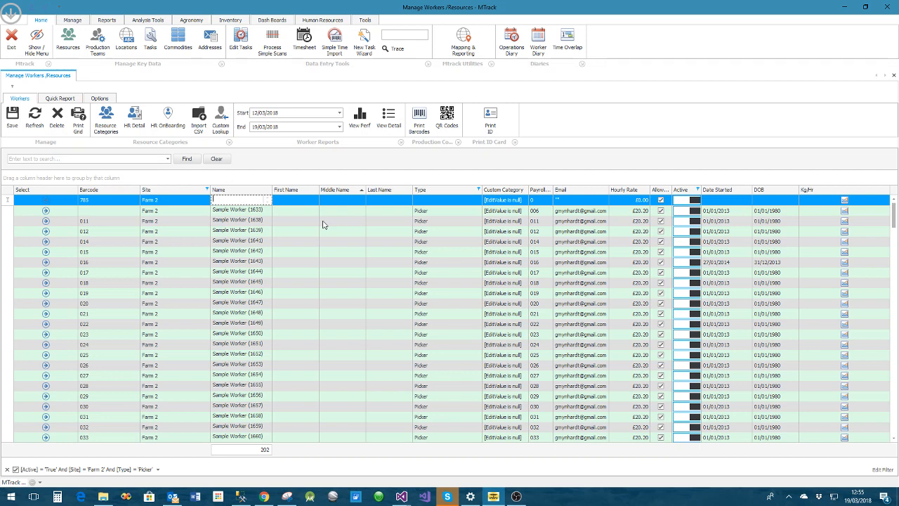
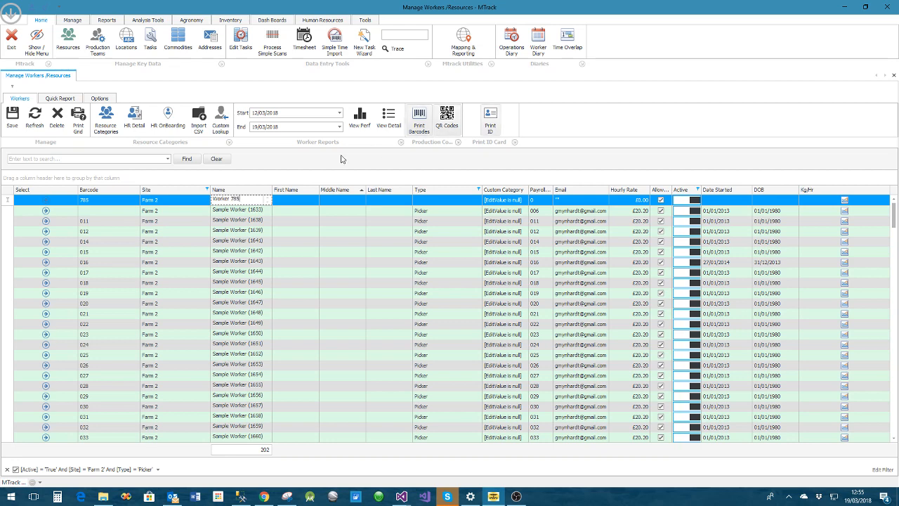
click(297, 200)
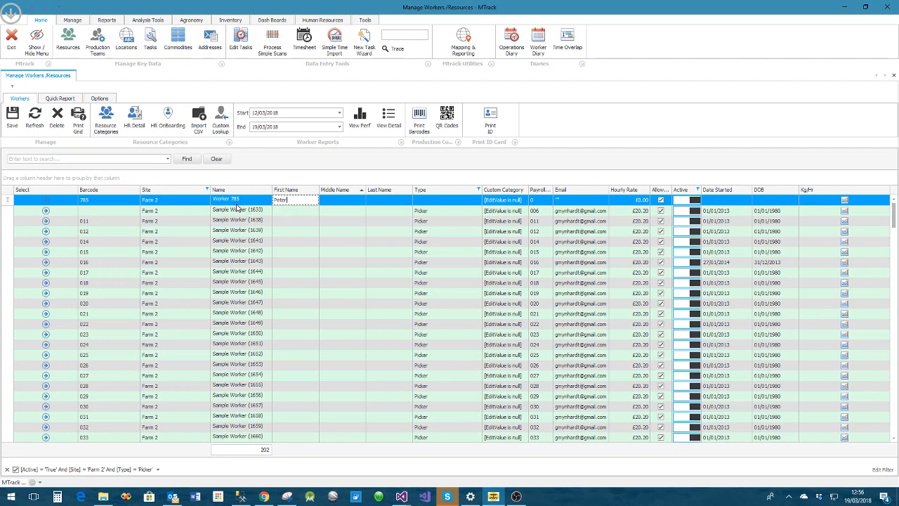
click(368, 203)
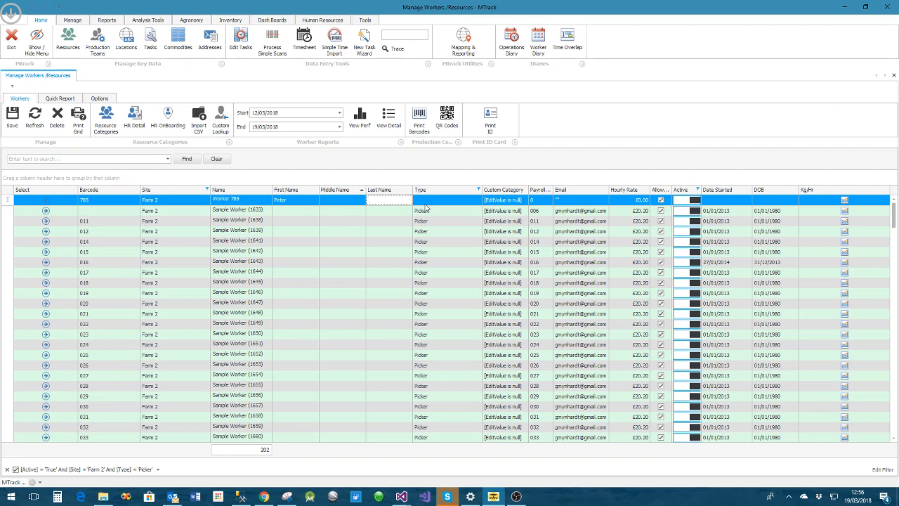
Set the new worker's type to New Cat and custom category to Other
click(424, 205)
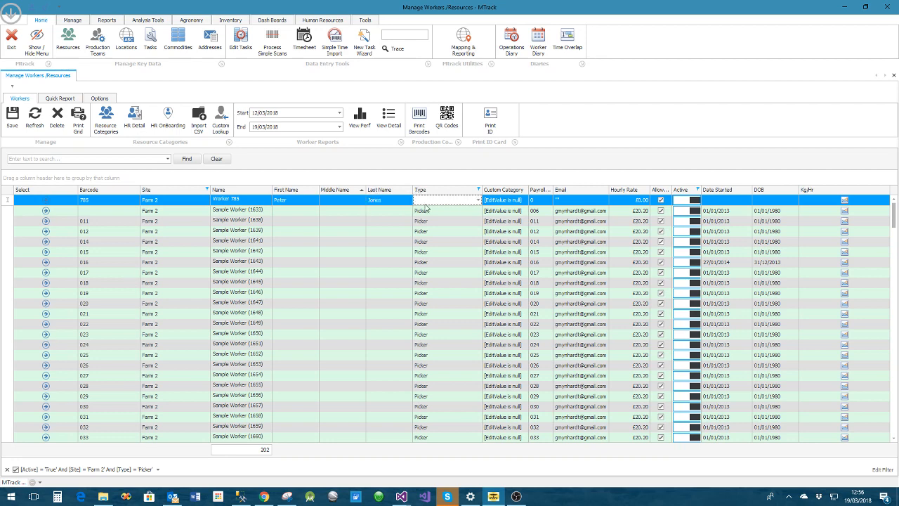
click(478, 203)
click(434, 223)
click(512, 203)
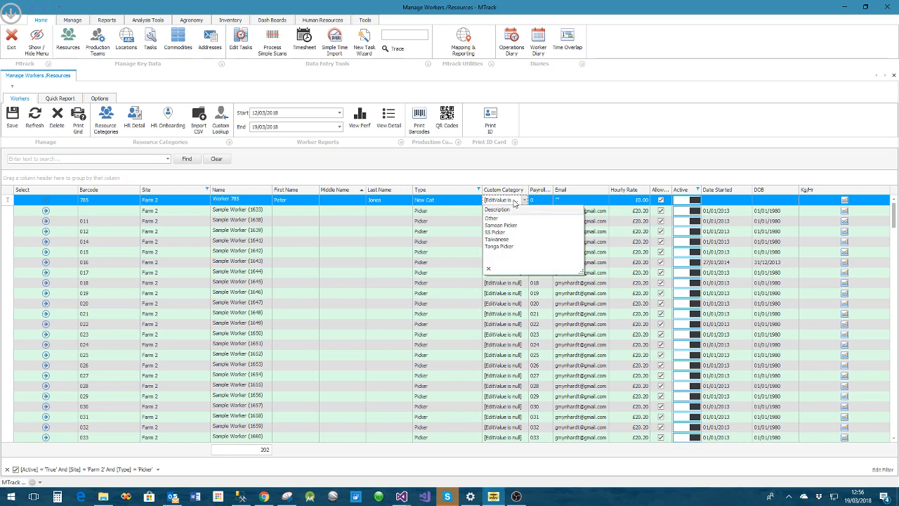
click(492, 215)
Enter the new worker's payroll number and email address, narrowing the Email column
click(543, 202)
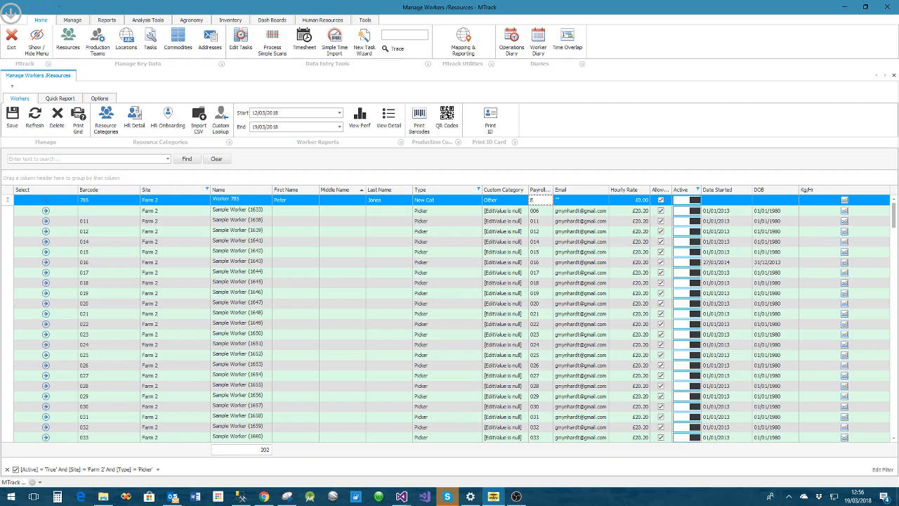
text(3)
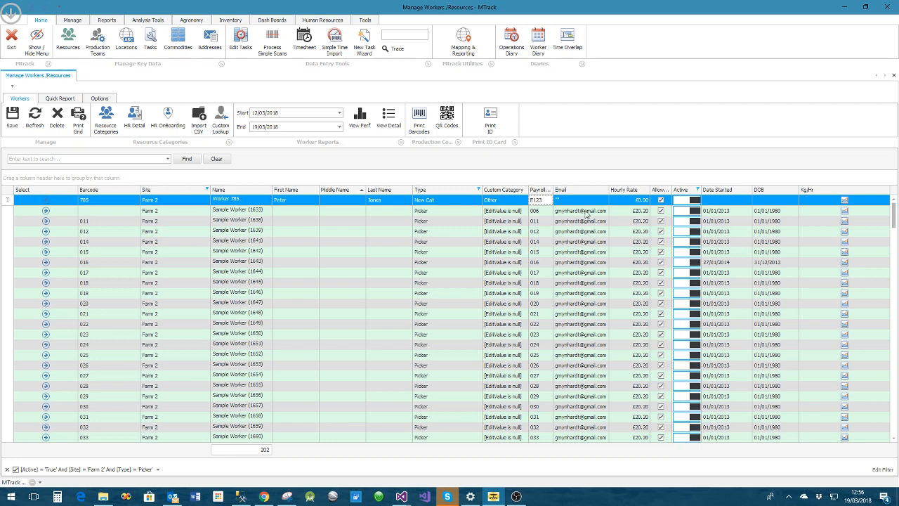
click(567, 201)
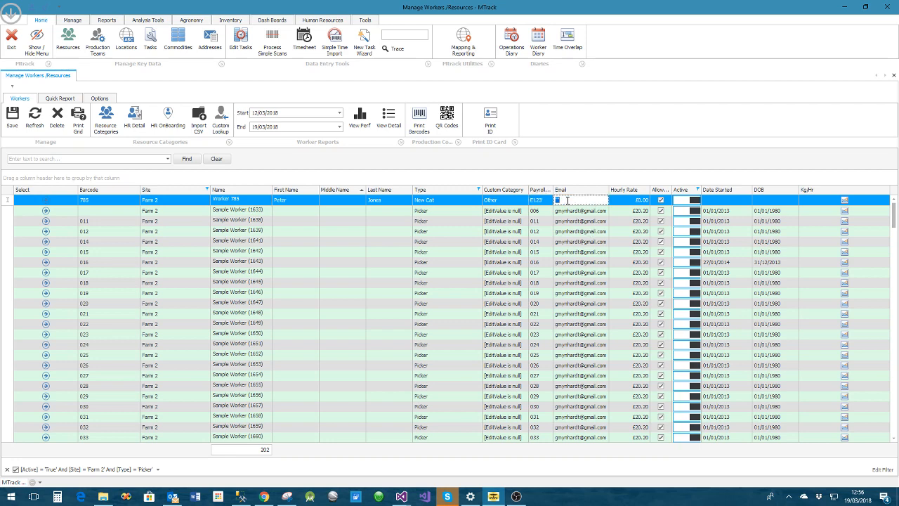
drag(603, 189, 593, 190)
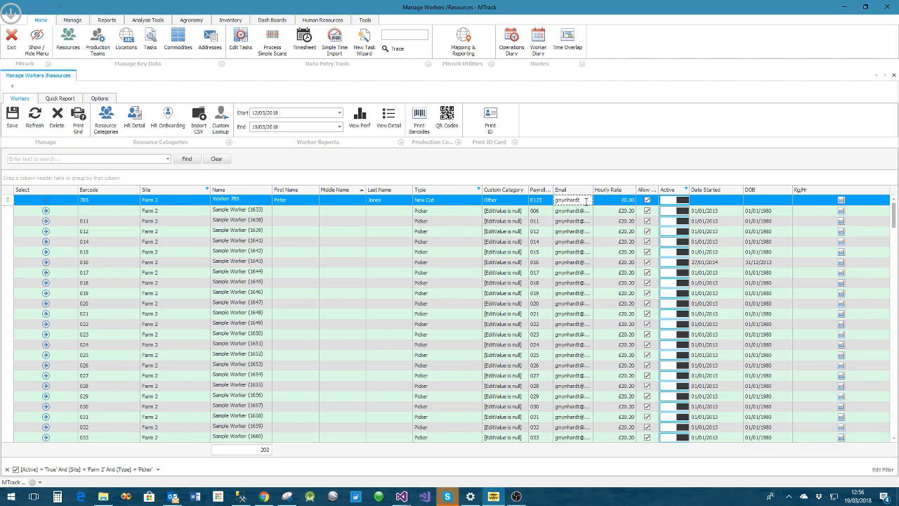
text(ail.com)
key(Tab)
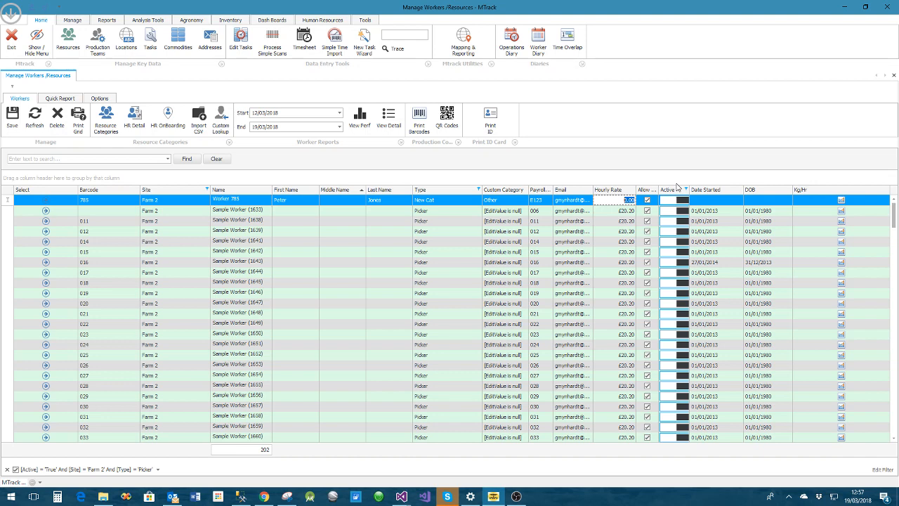
Set the new worker's hourly rate to £20.20 and widen the Allow Work column to show its full heading
text(2)
key(Tab)
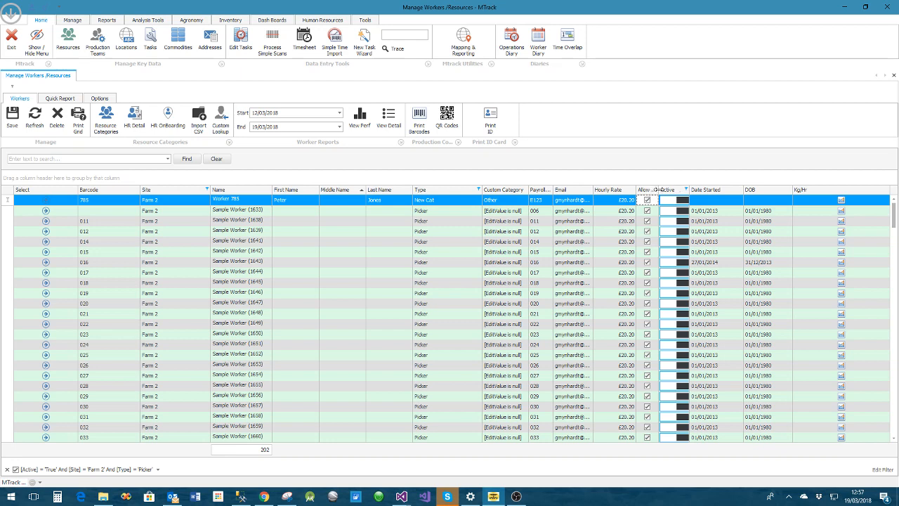
drag(659, 190, 677, 189)
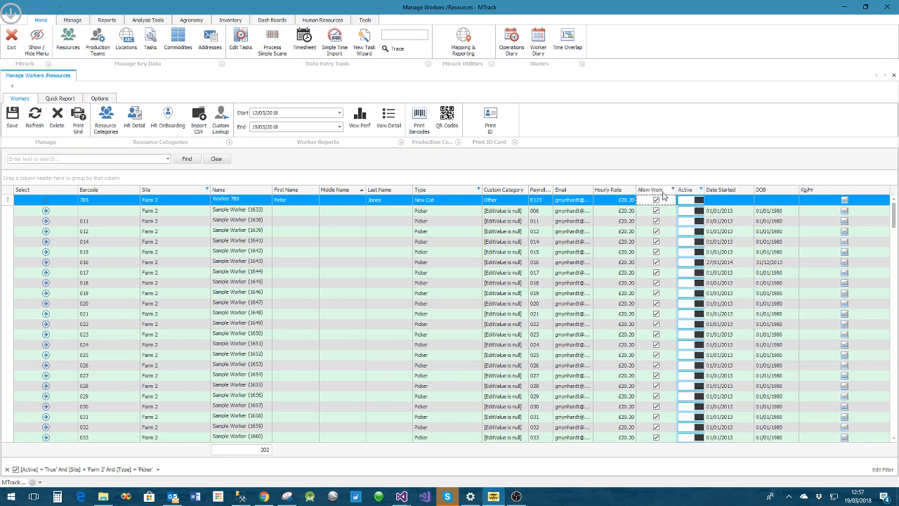
Set the new worker's start date to 12/03/2018
click(711, 200)
click(751, 201)
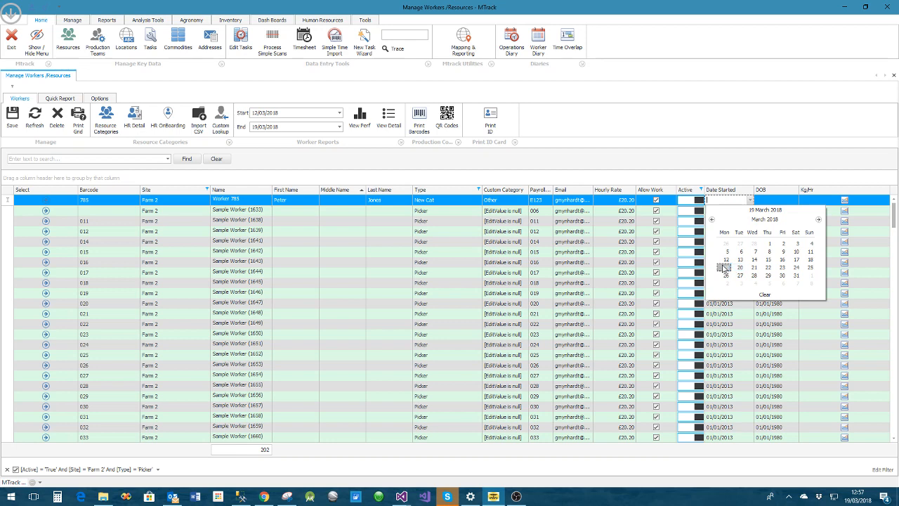
click(727, 260)
Enter the new worker's date of birth using the calendar
click(772, 203)
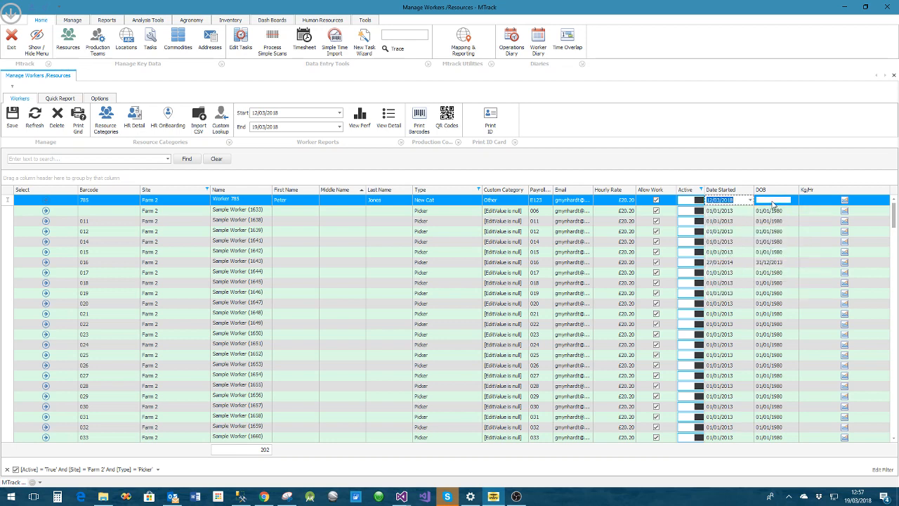
click(794, 201)
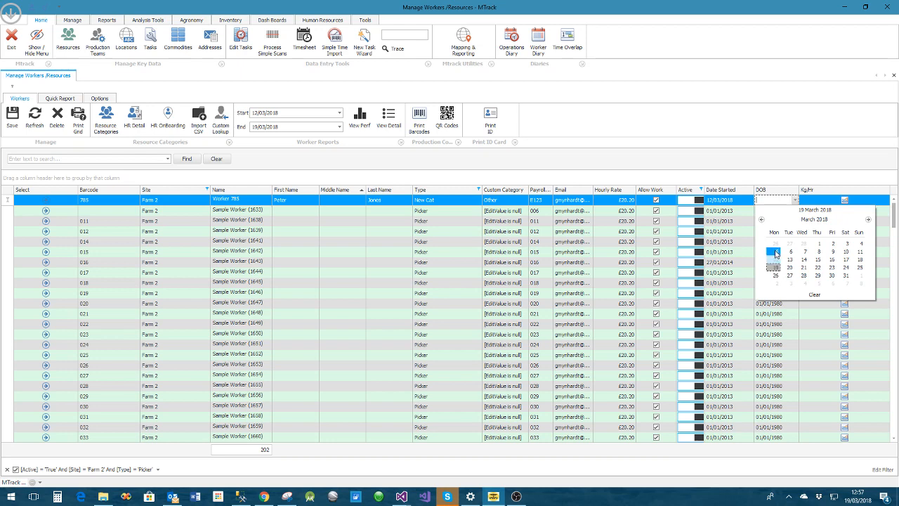
click(815, 219)
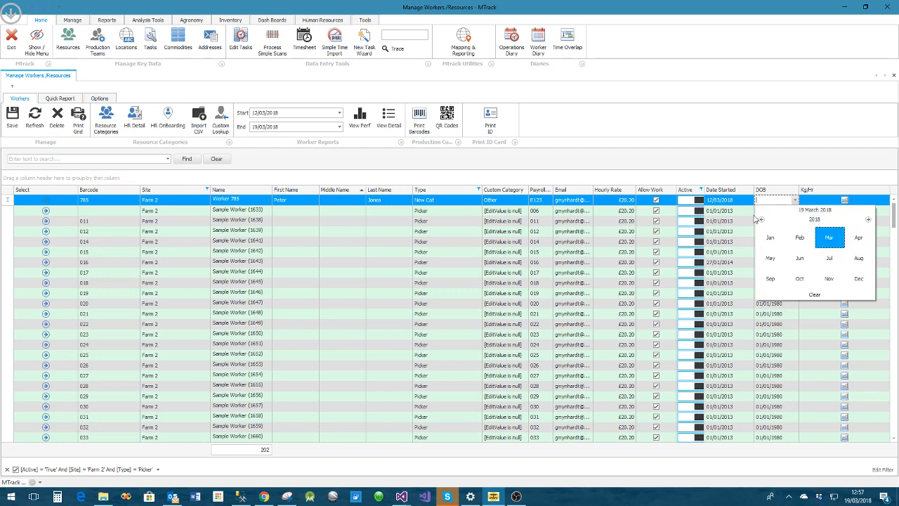
click(815, 219)
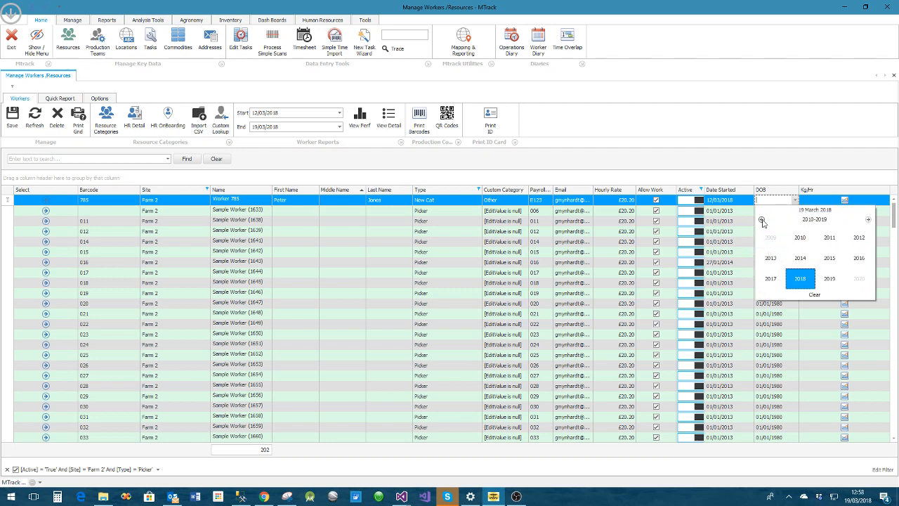
click(772, 240)
click(800, 237)
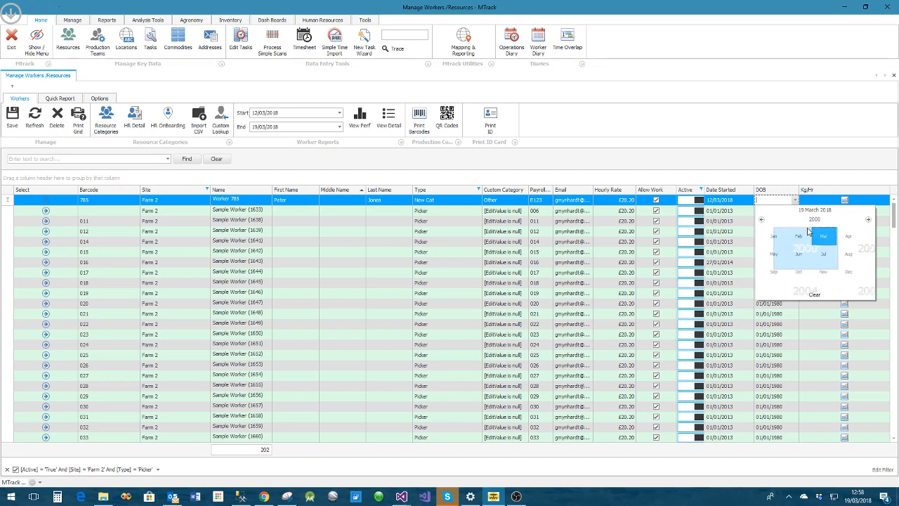
click(803, 242)
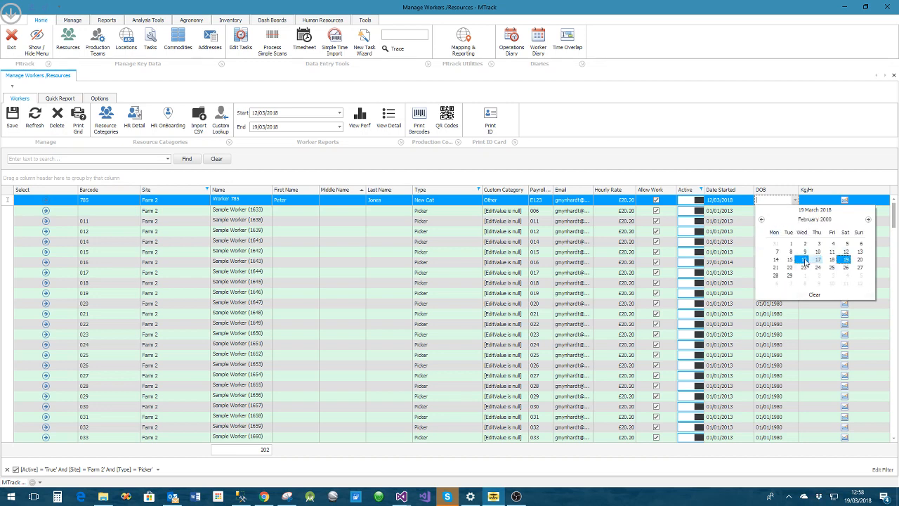
click(809, 261)
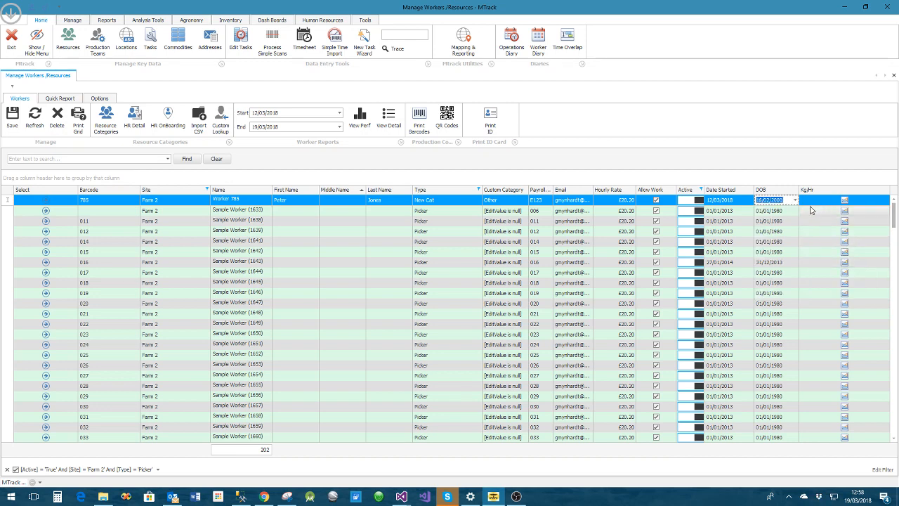
Commit the new worker's row and save the worker list
key(Return)
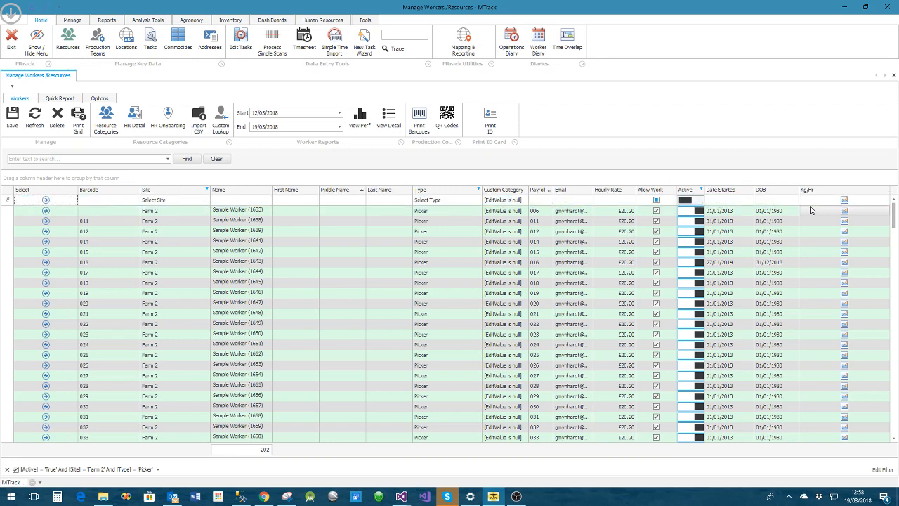
click(12, 121)
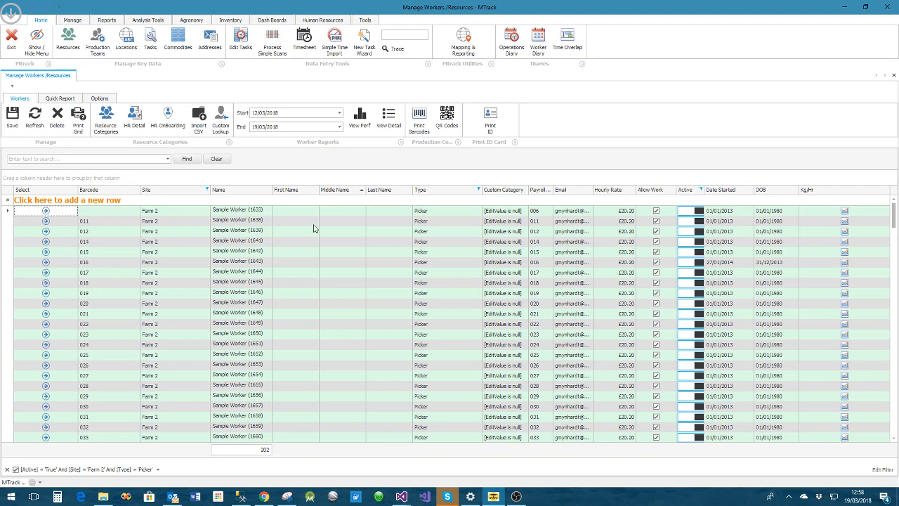
Sort the worker list by First Name and look through that column's filter values for the new worker
click(316, 191)
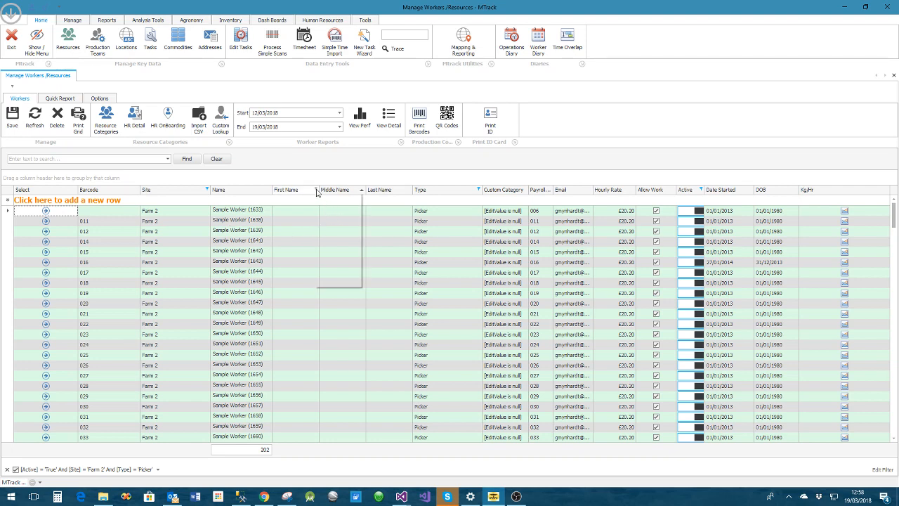
text(t)
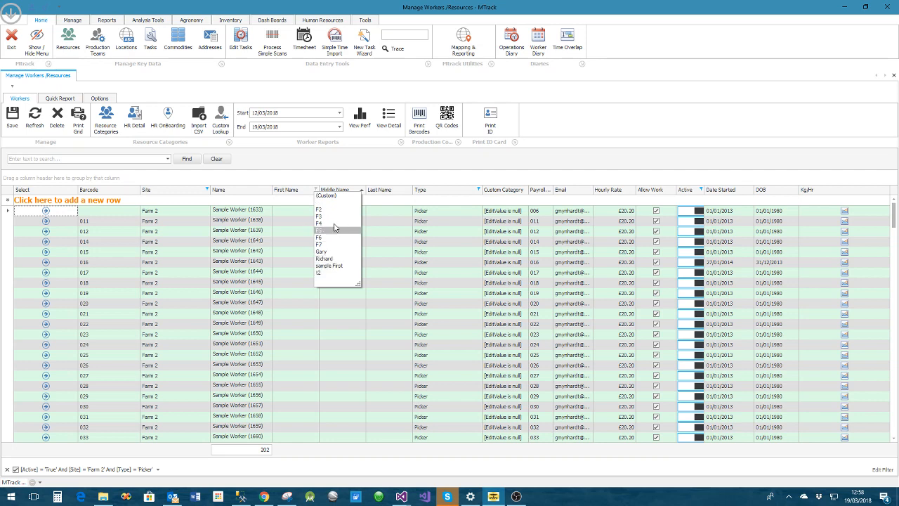
click(293, 196)
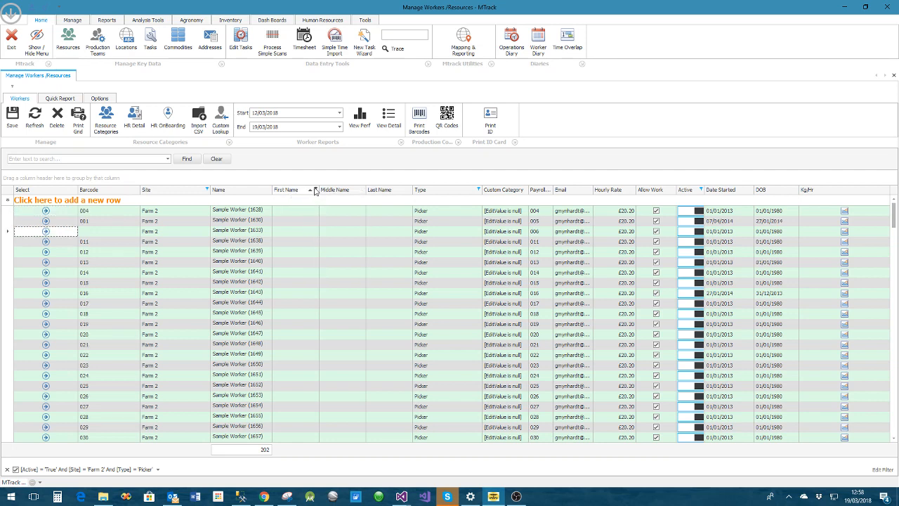
click(316, 190)
click(316, 190)
Turn off the active list filter and search for the new worker by first name, clearing the search at the end
click(15, 469)
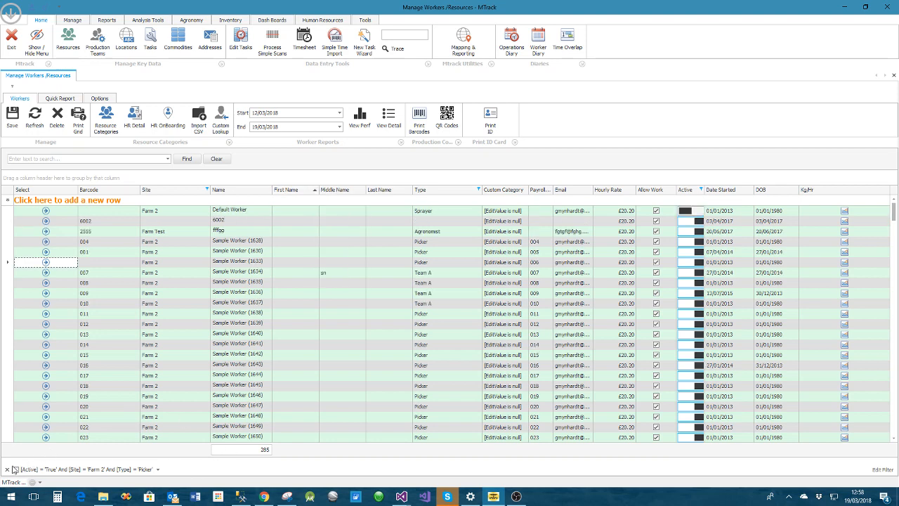
click(51, 159)
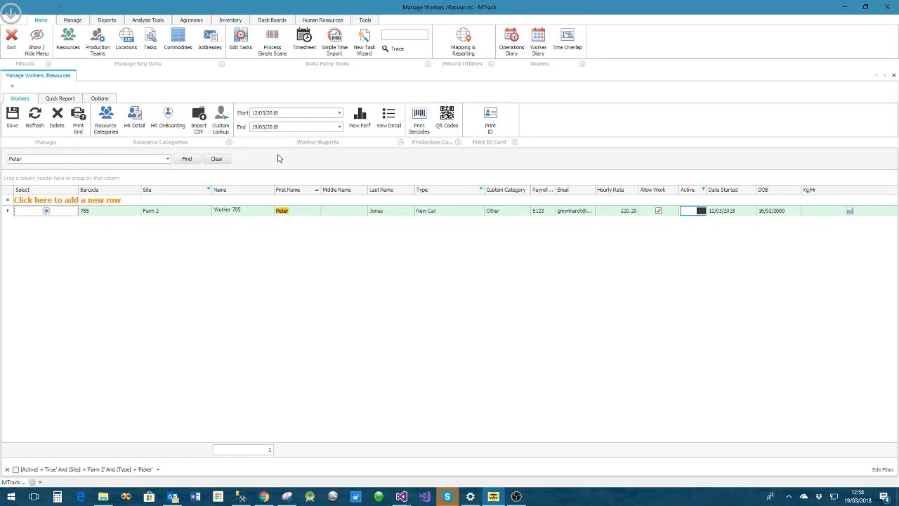
click(217, 160)
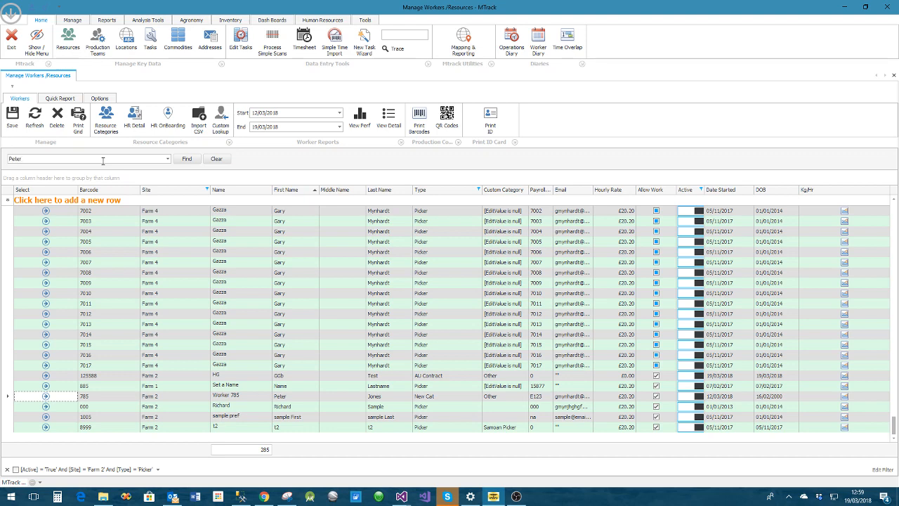
Find the new worker by first name, select the record and preview the worker's ID card
key(Return)
click(45, 211)
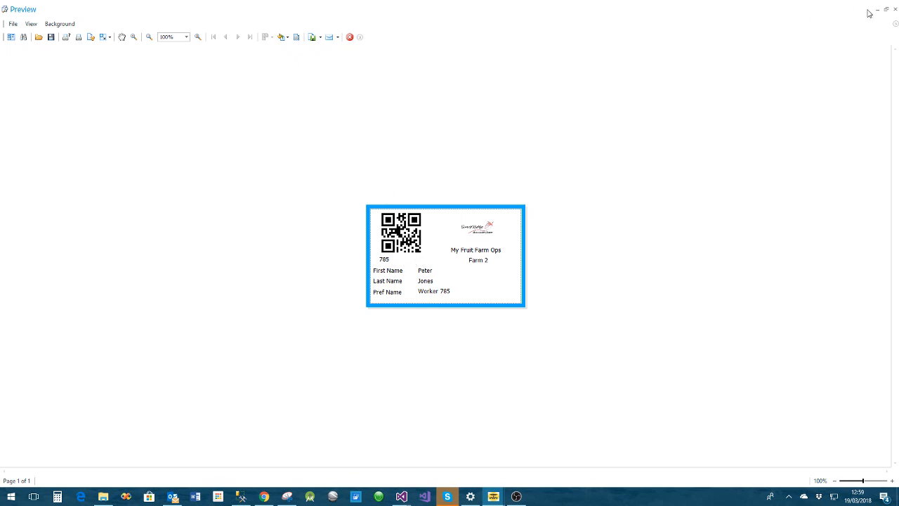
click(894, 9)
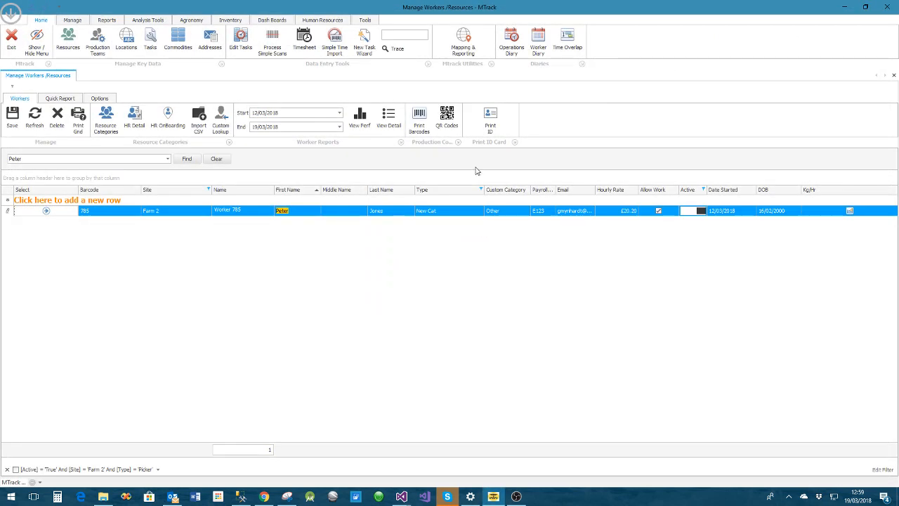
Start the QR-format worker tray labels report and choose Worker 785 as its worker
click(447, 119)
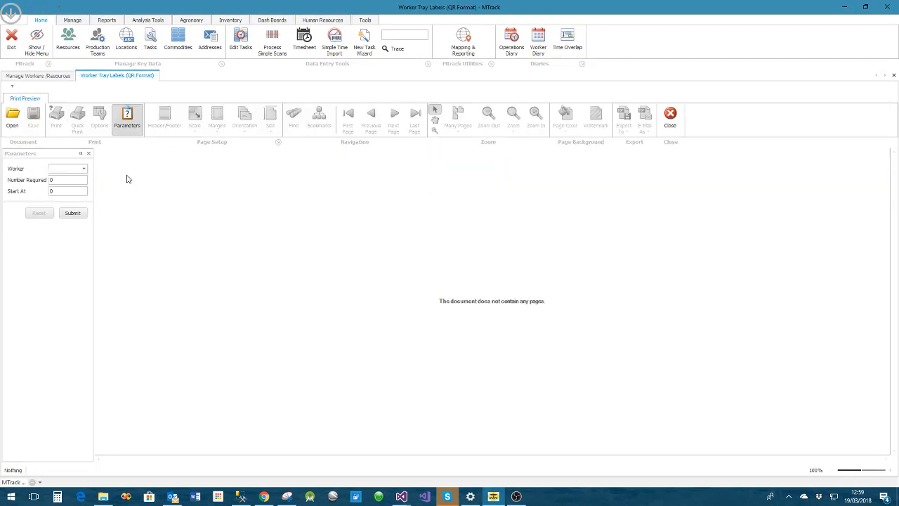
click(83, 170)
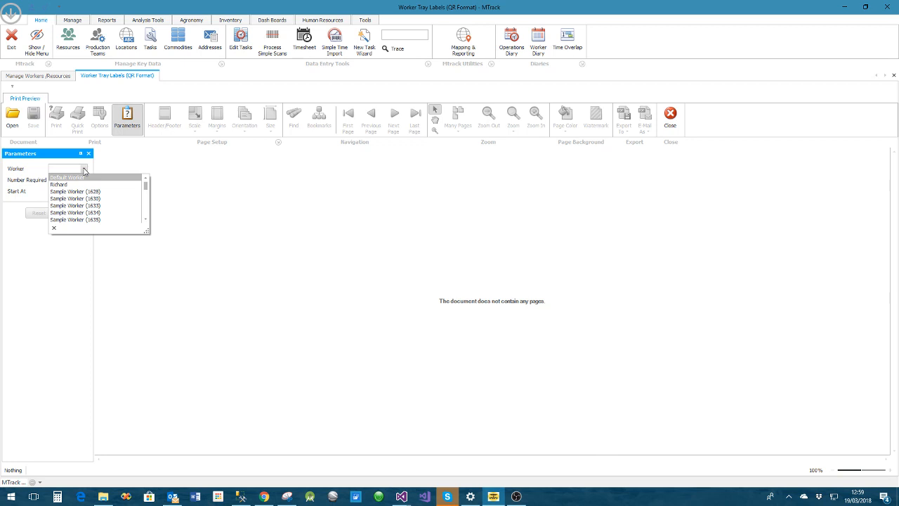
click(54, 77)
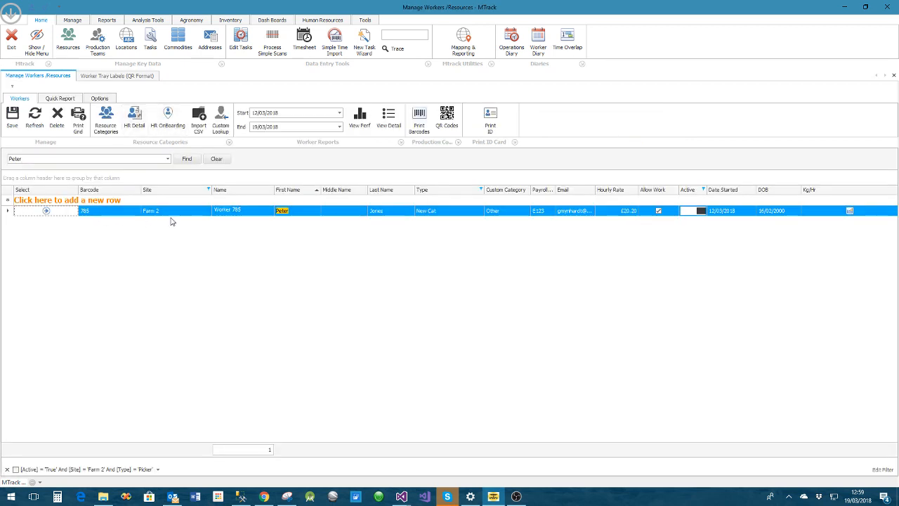
click(109, 77)
click(83, 168)
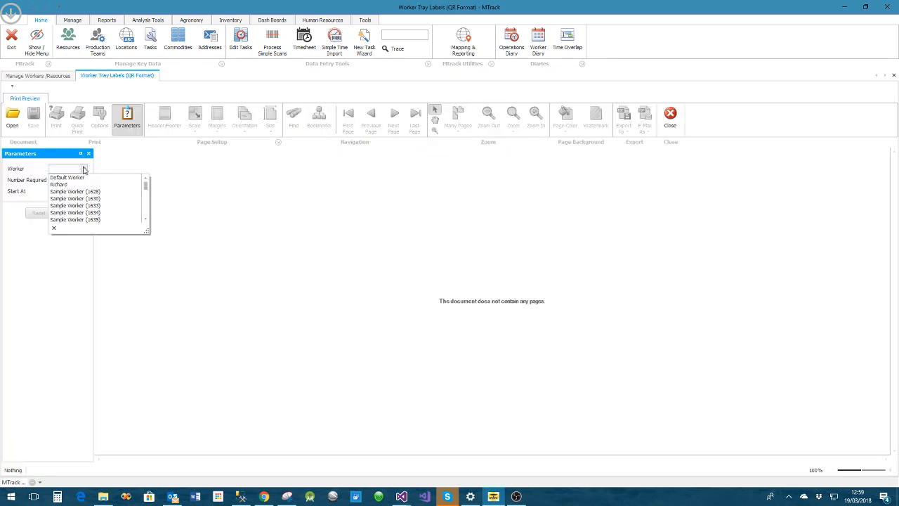
text(w)
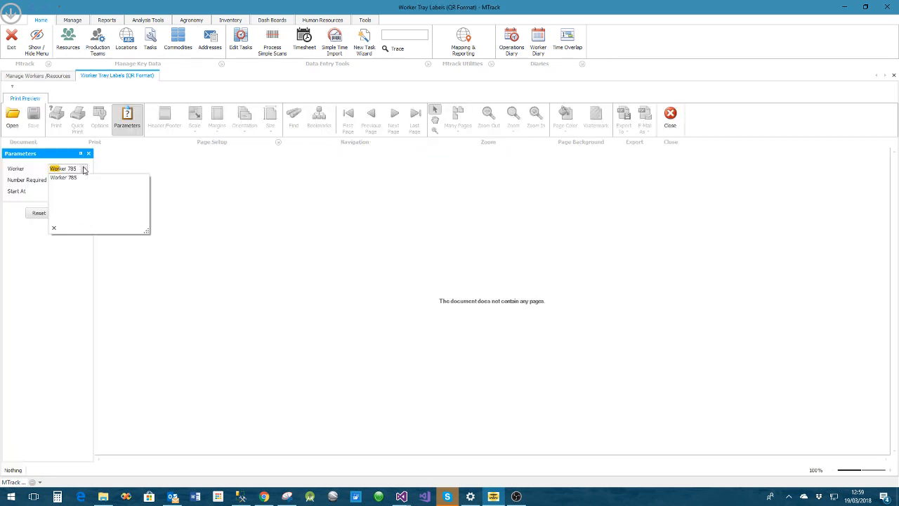
click(76, 178)
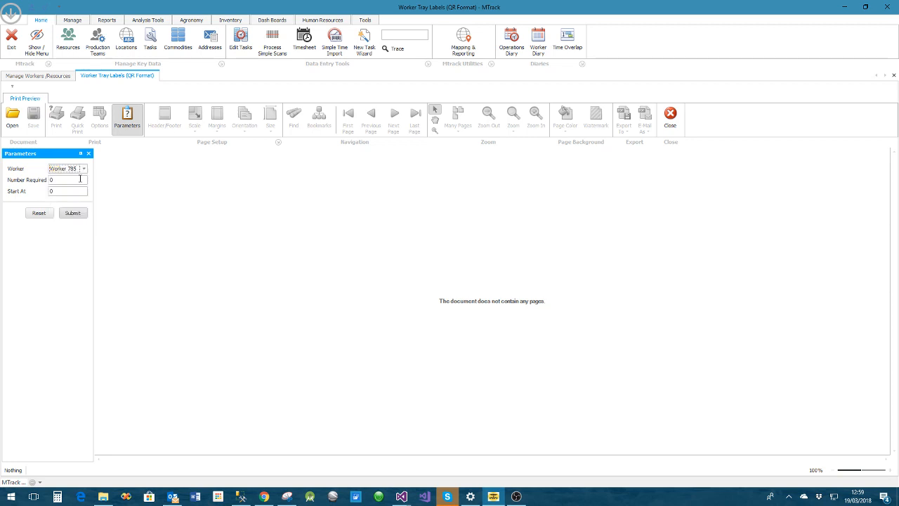
Generate 200 QR tray labels for the chosen worker and close the print preview
click(60, 180)
click(72, 214)
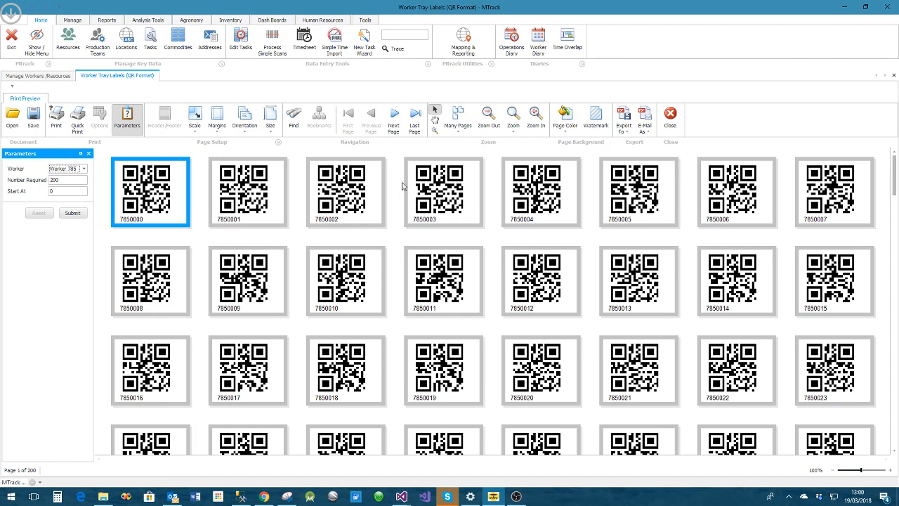
click(671, 118)
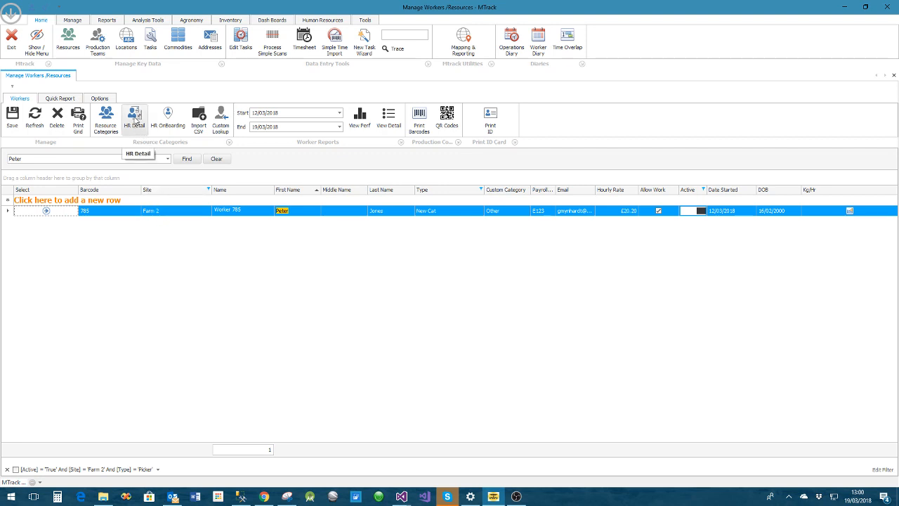
View the HR detail overview of Worker 785 and close it
click(136, 118)
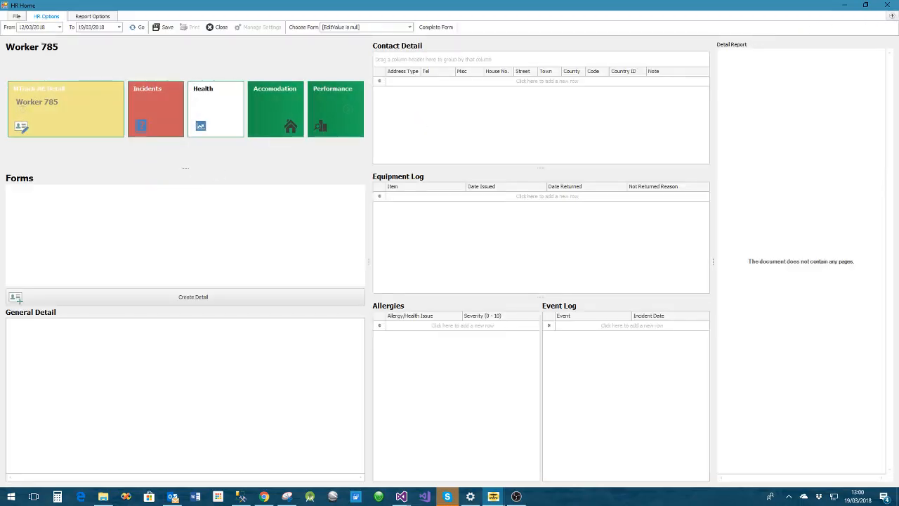
click(888, 8)
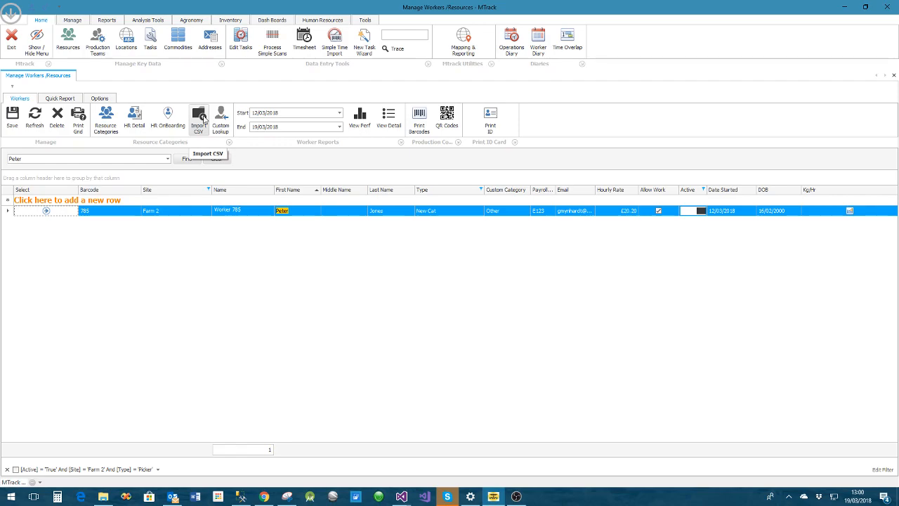
click(138, 121)
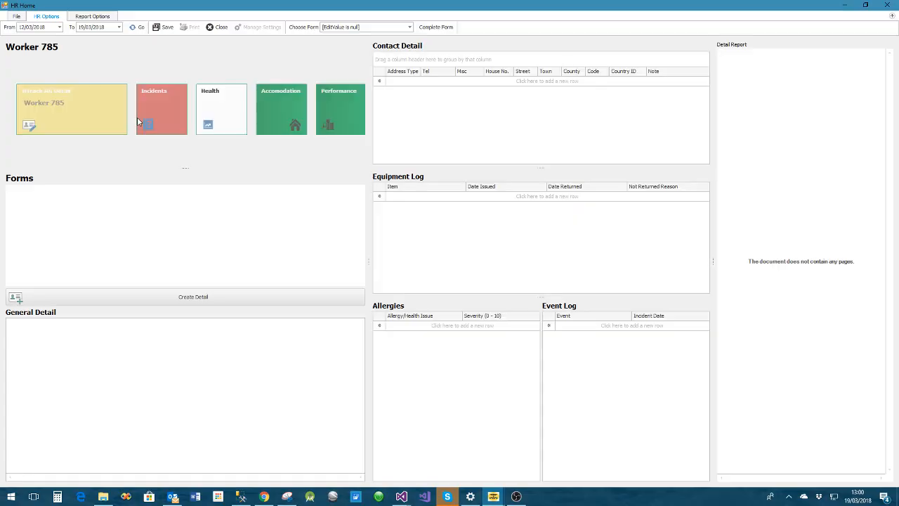
click(888, 5)
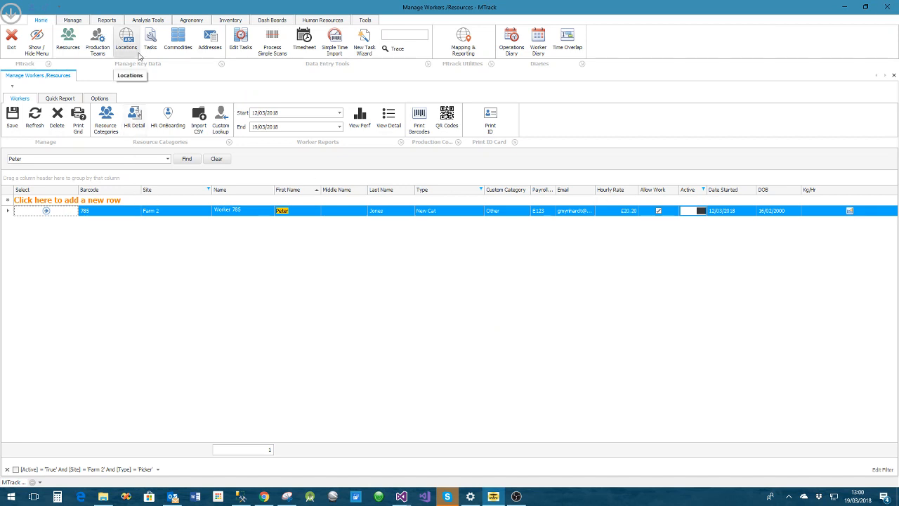
Open the HR Detail screen and search its MTrack resources for "Worker"
click(322, 21)
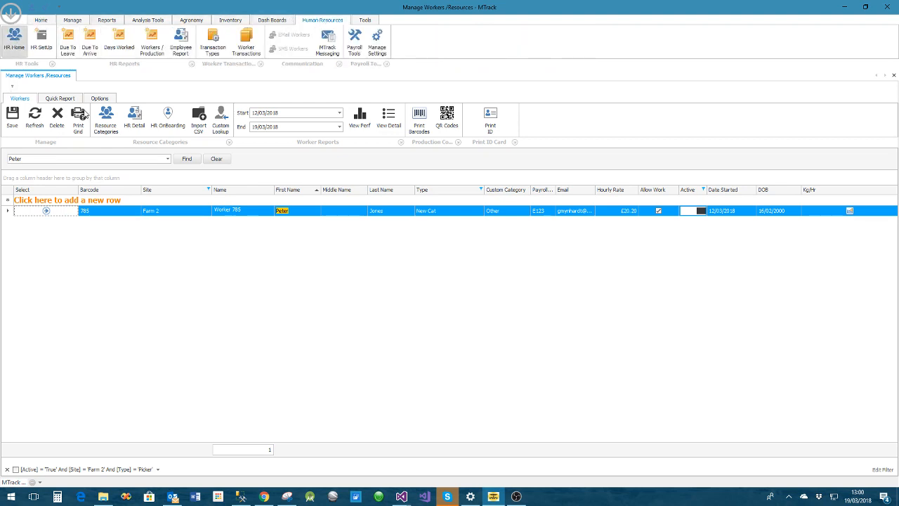
click(134, 118)
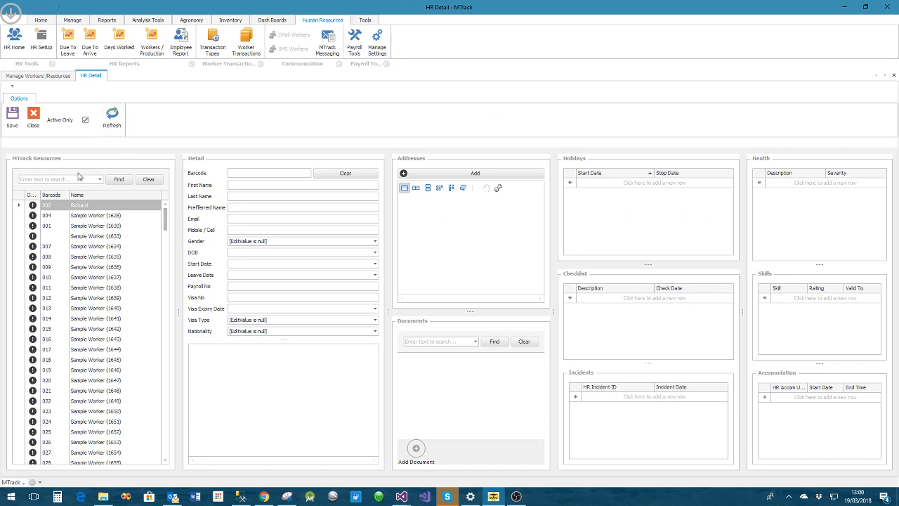
click(50, 179)
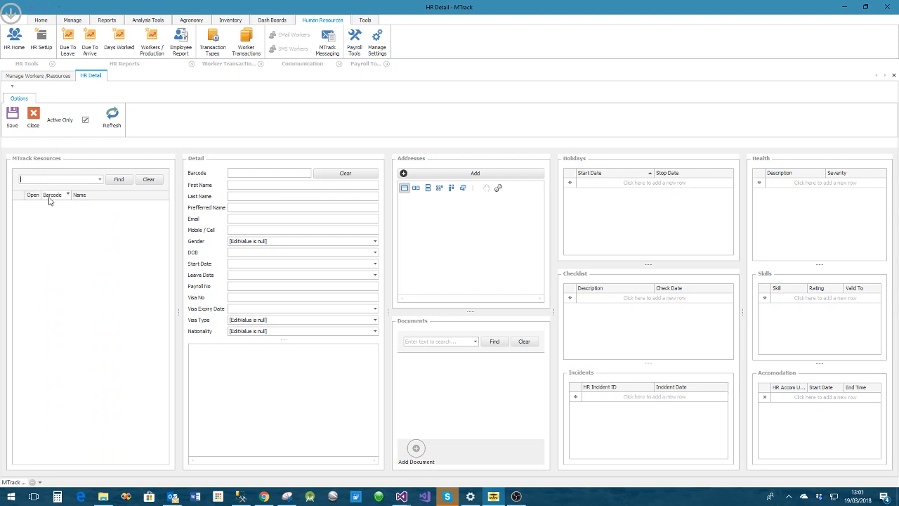
text(Work)
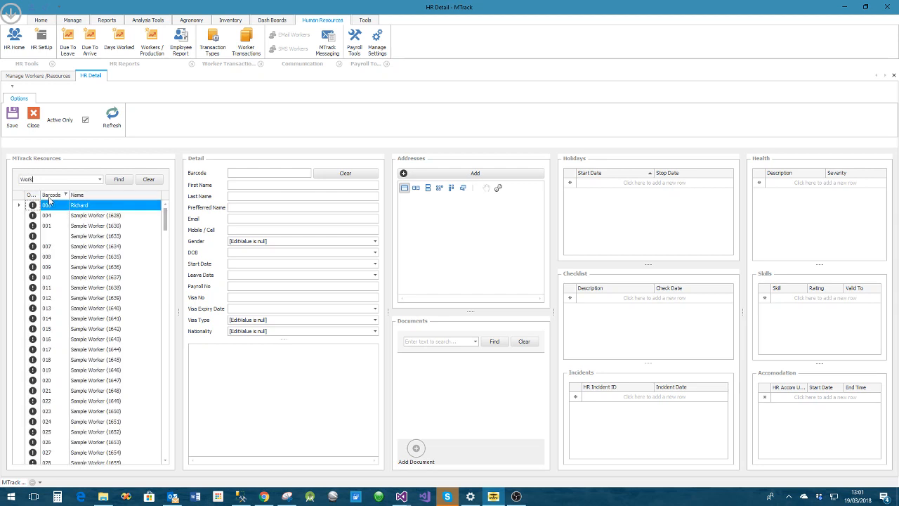
text(er)
click(119, 179)
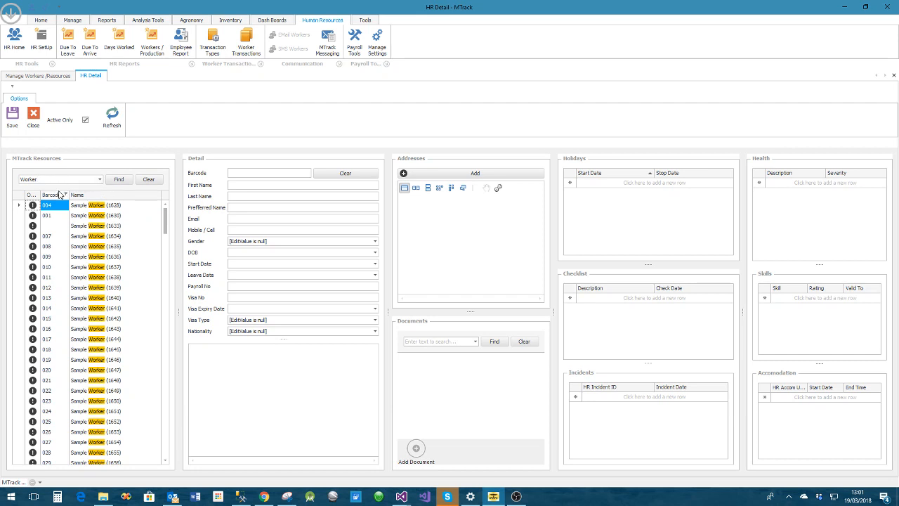
Narrow the resource search to 785 and open the HR record of Worker 785
drag(41, 179, 5, 182)
text(785)
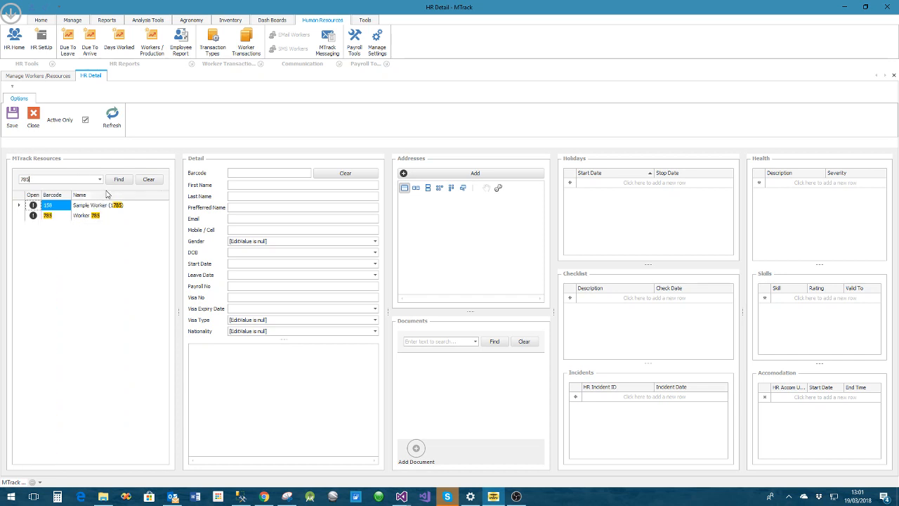
click(33, 217)
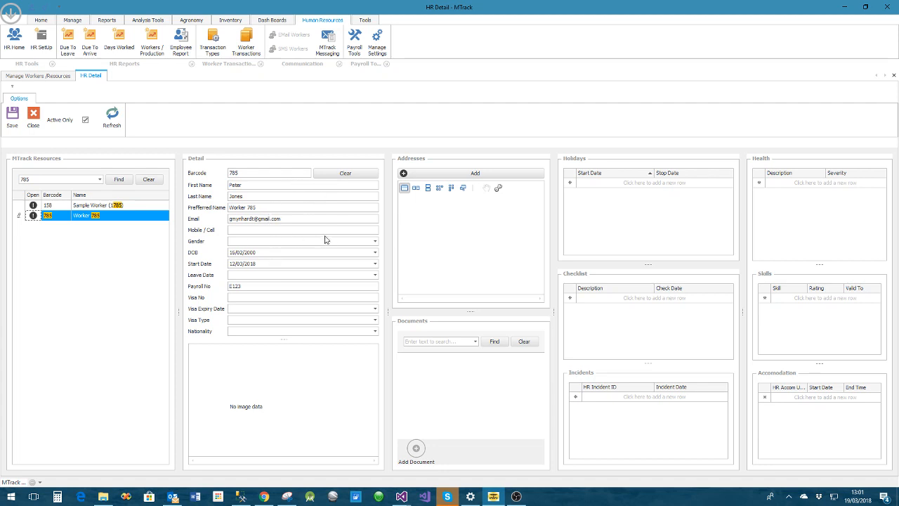
Fill in the worker's HR details with gender Male, leave date 29/04/2018 and nationality Australia
click(375, 241)
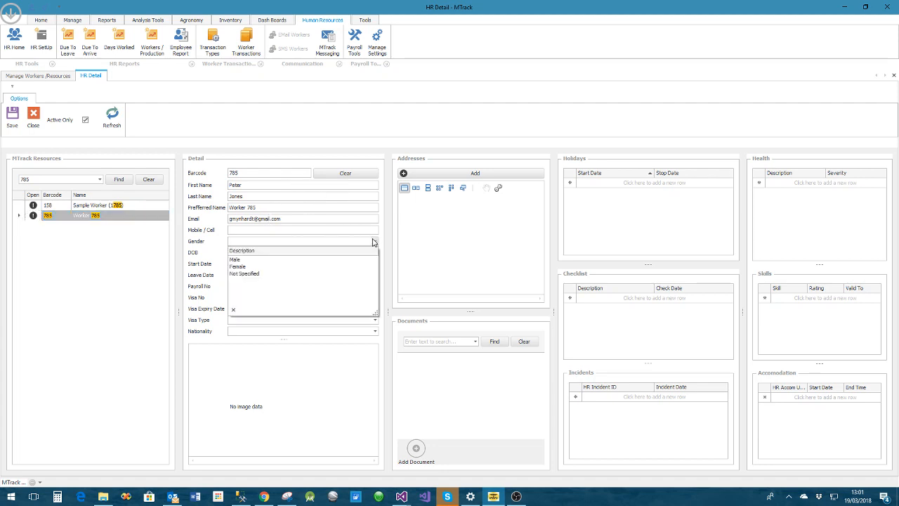
click(242, 260)
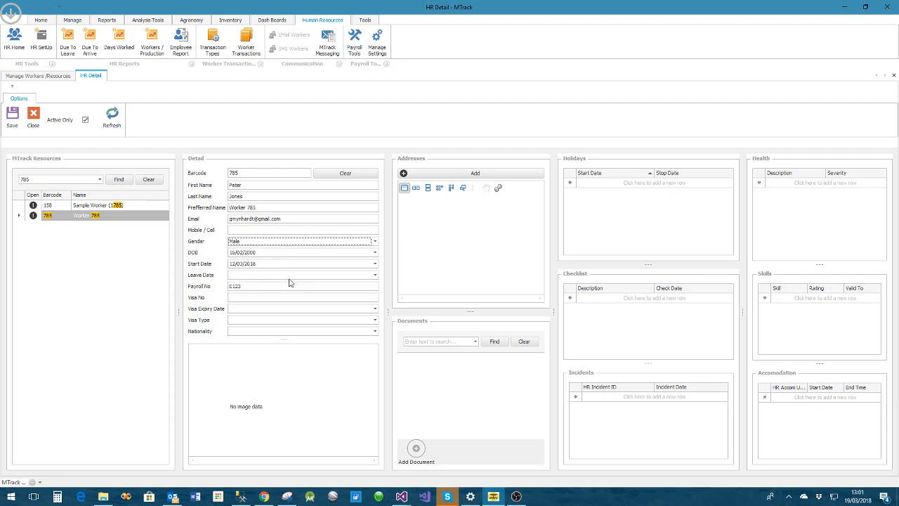
click(374, 275)
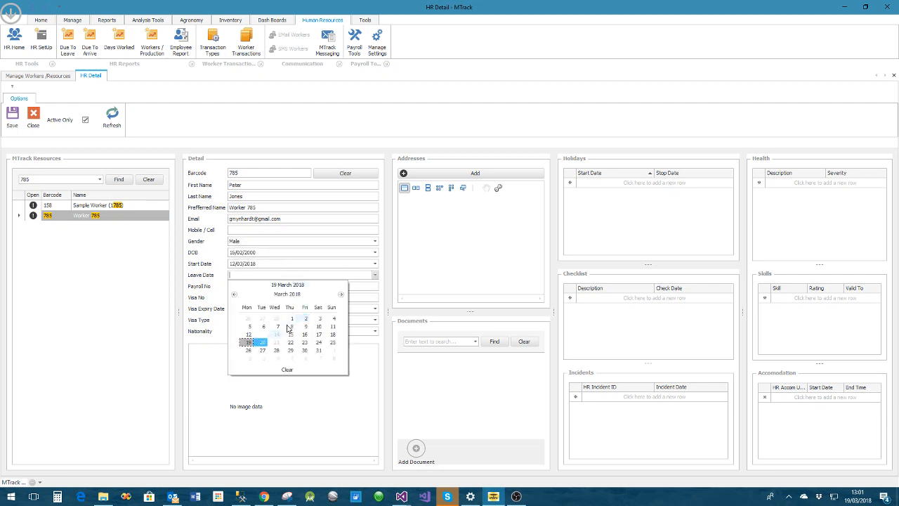
click(340, 295)
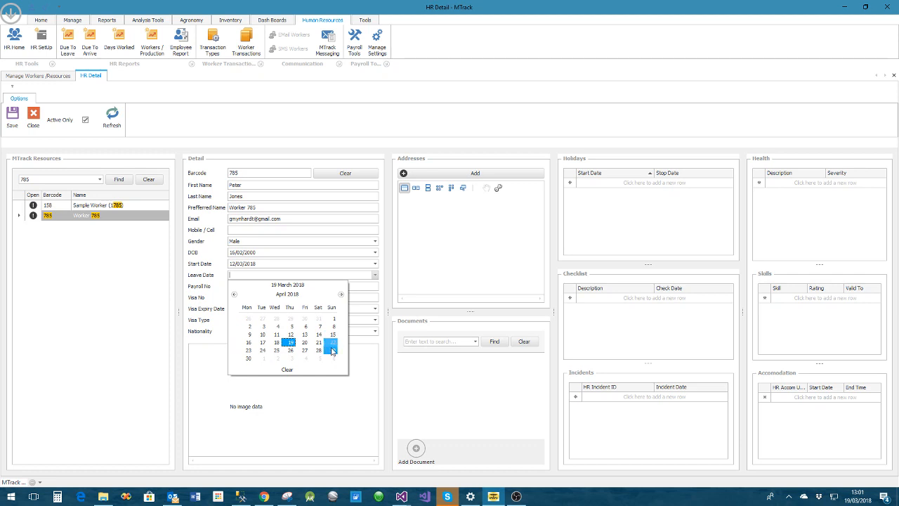
click(332, 349)
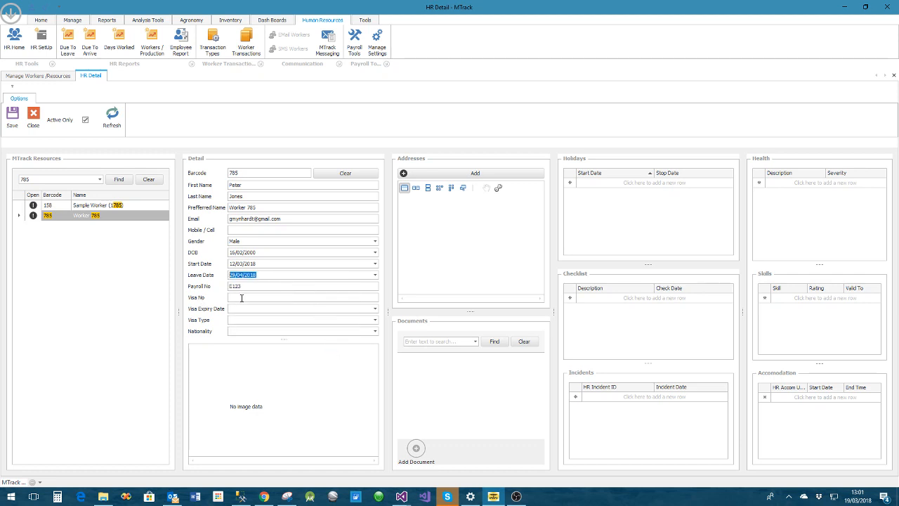
click(374, 332)
click(265, 350)
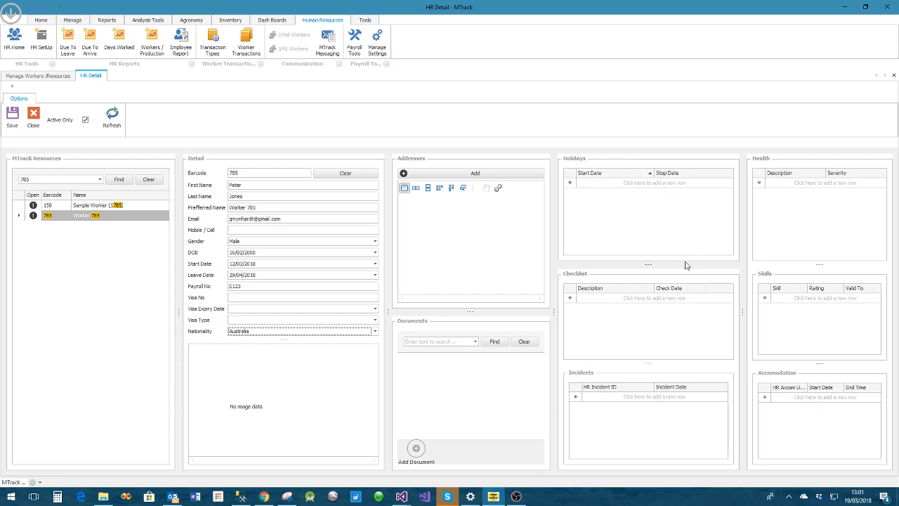
Add a PassportCheck entry to the worker's checklist and a Warning 1 entry to the incidents, both dated 19/03/2018
click(631, 301)
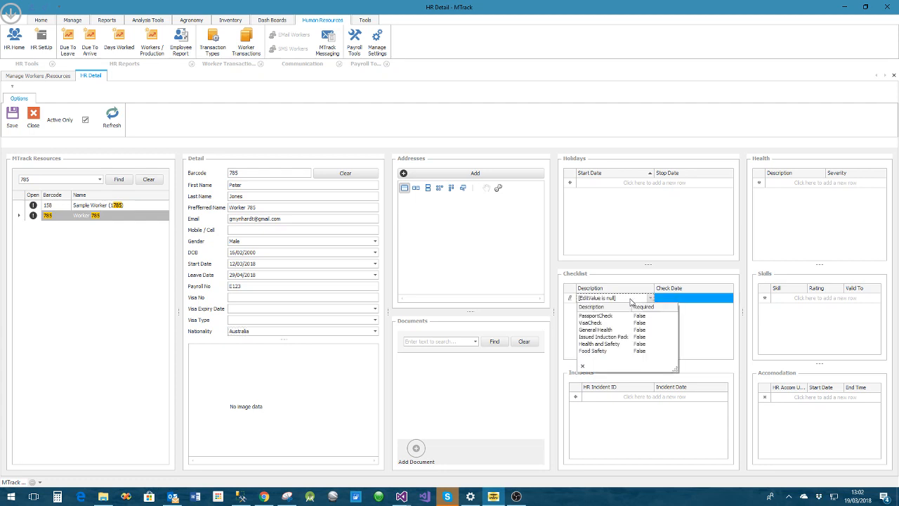
click(584, 316)
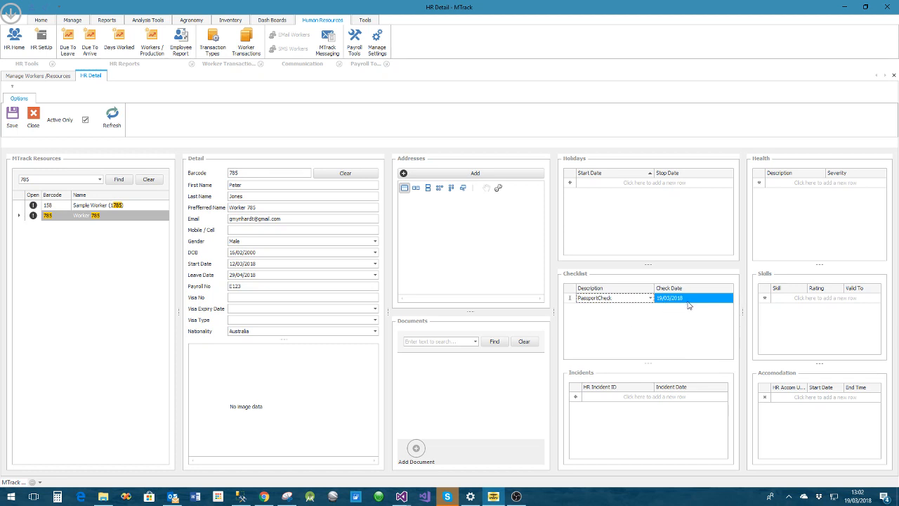
key(Return)
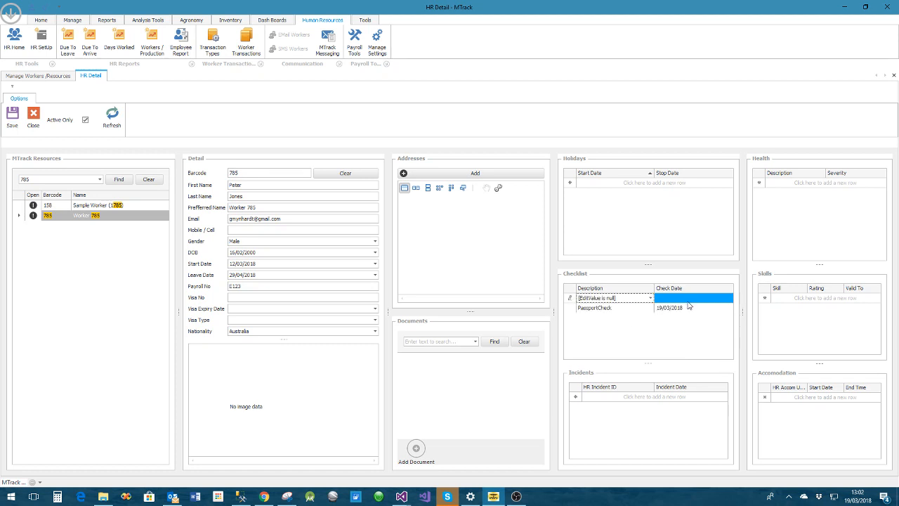
click(617, 397)
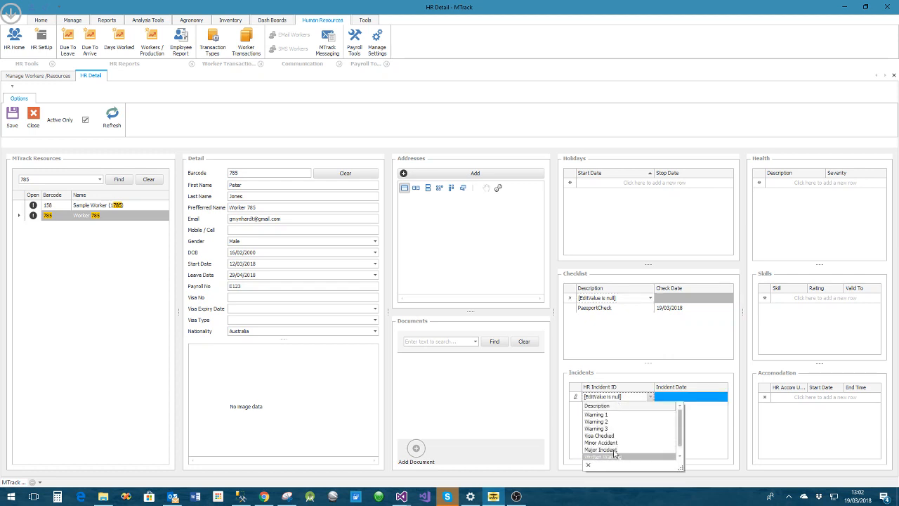
click(605, 415)
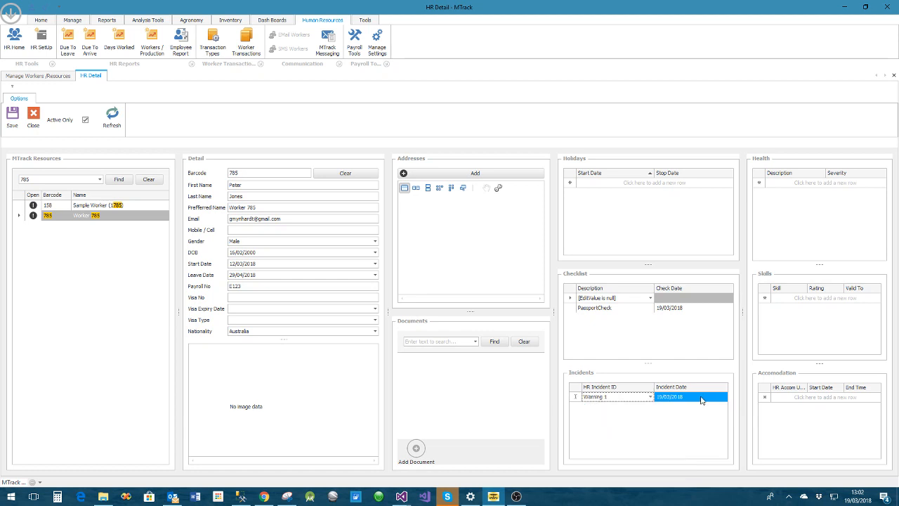
key(Return)
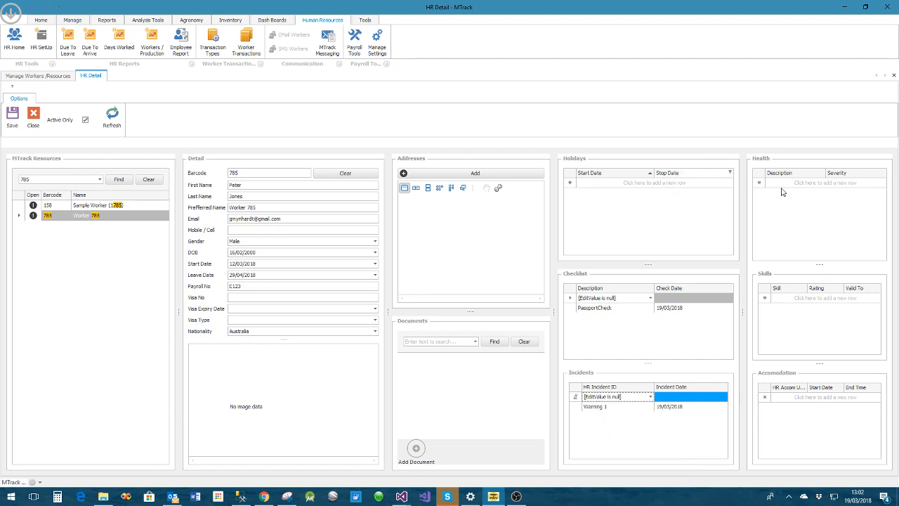
Add a Bee Allergy entry with severity 10 to the worker's health records
click(797, 186)
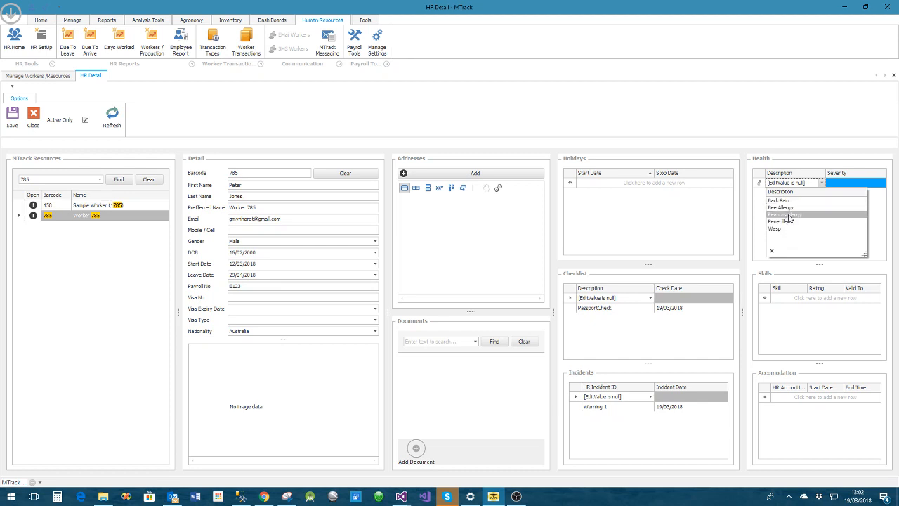
click(781, 207)
click(854, 182)
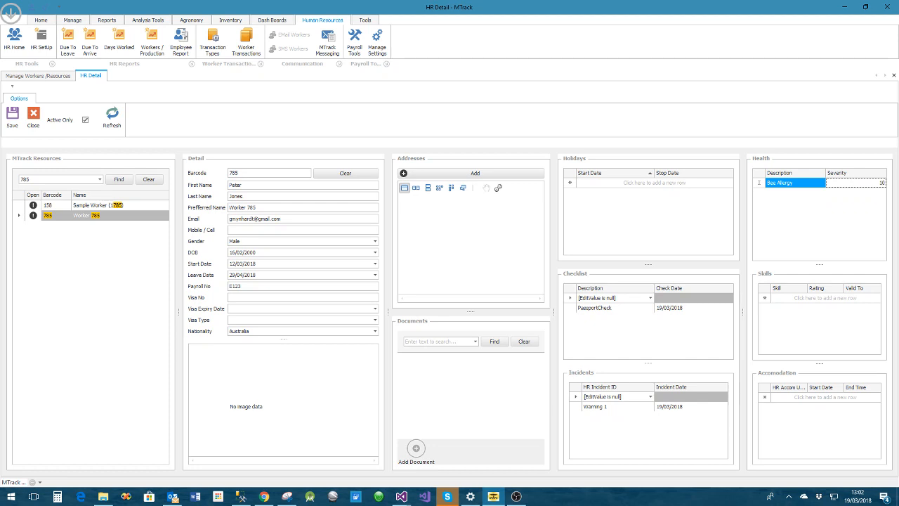
text(10)
key(Return)
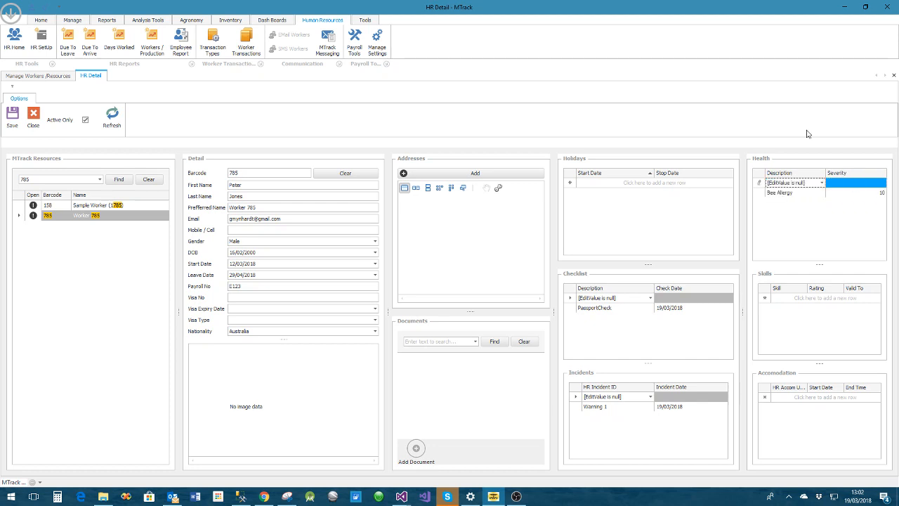
Add a Drivers Licence skill for the worker with rating 10, valid to 31/03/2018
click(795, 300)
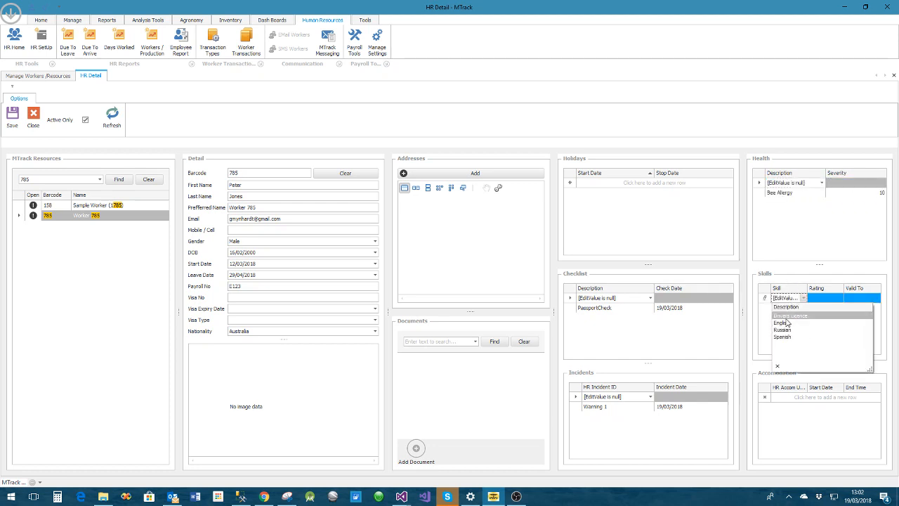
click(790, 315)
click(825, 300)
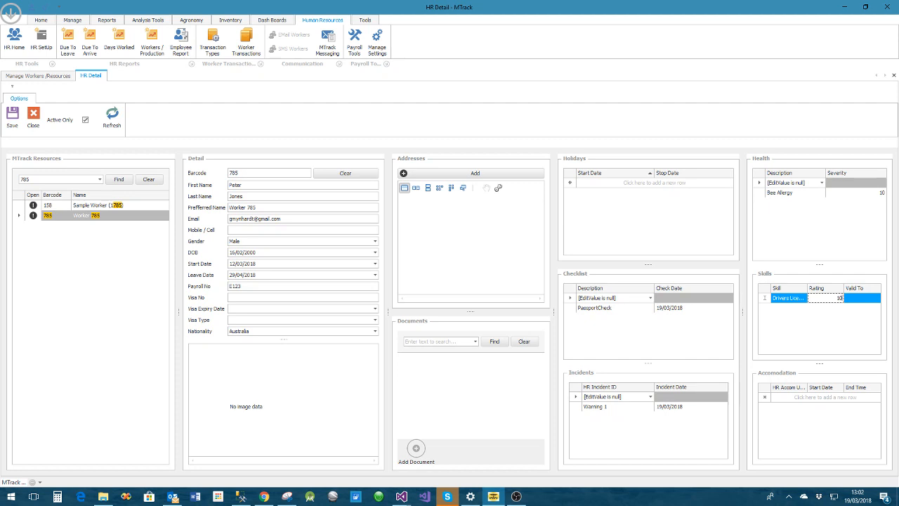
click(861, 300)
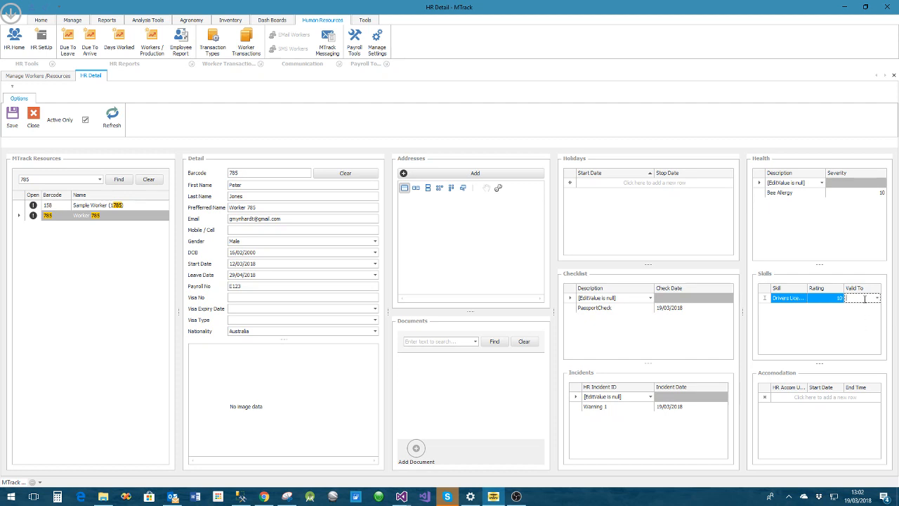
click(877, 298)
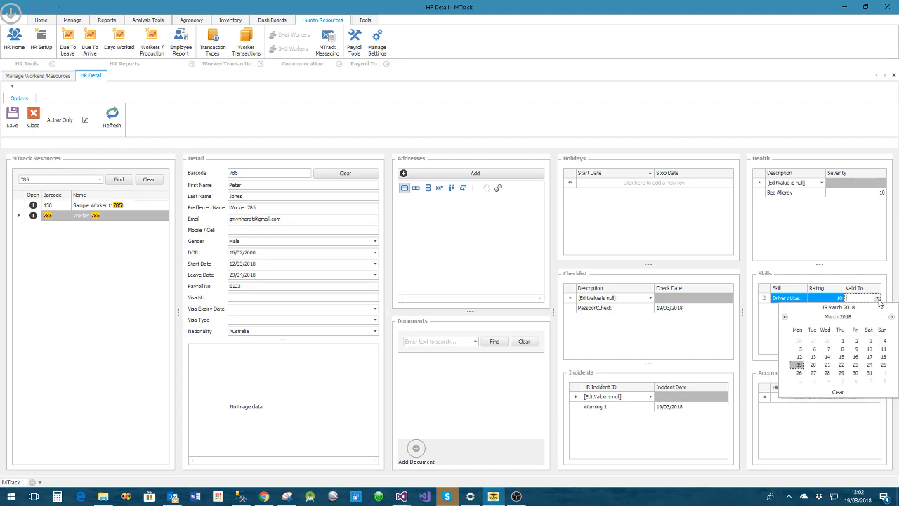
click(869, 372)
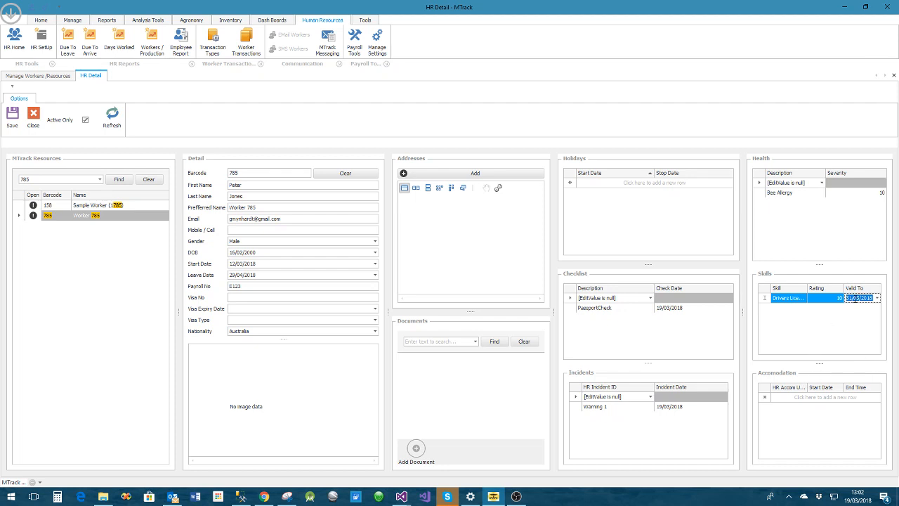
key(Return)
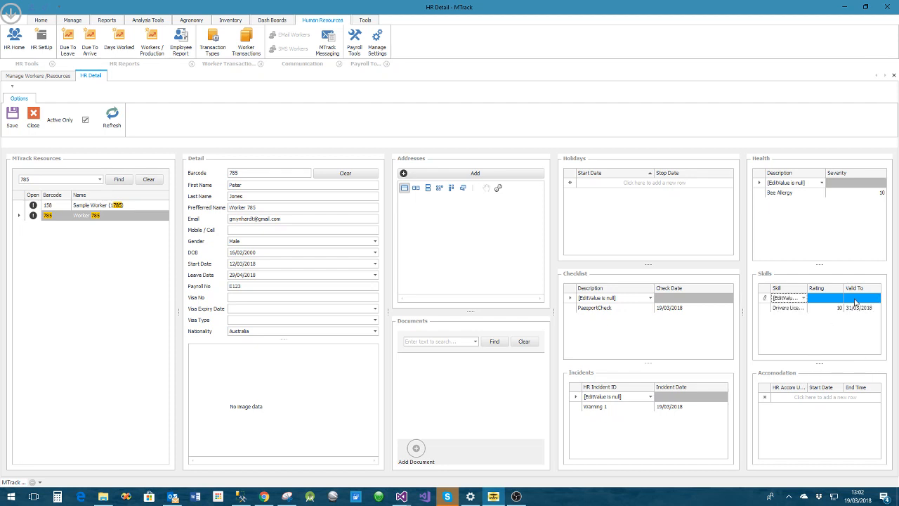
Assign the worker accommodation unit C2 from 19/03/2018 to 24/03/2018 and save the HR record
click(788, 399)
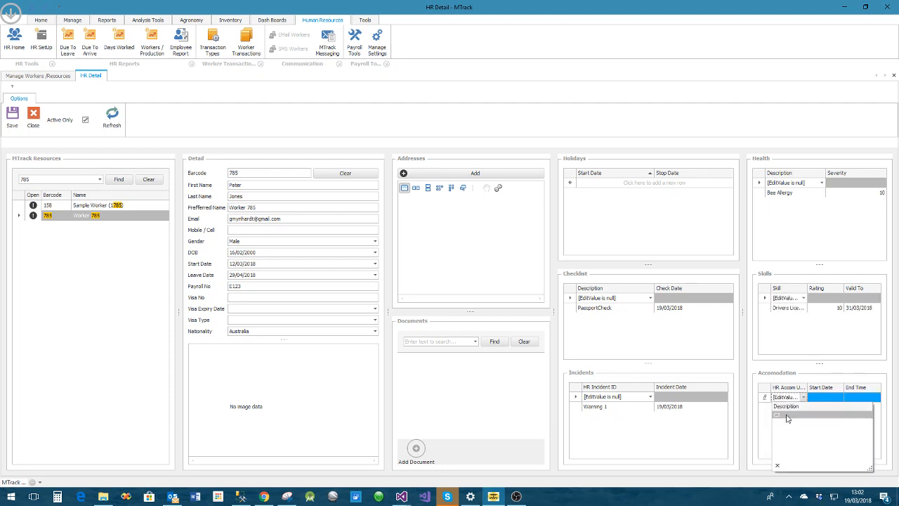
click(787, 415)
click(825, 399)
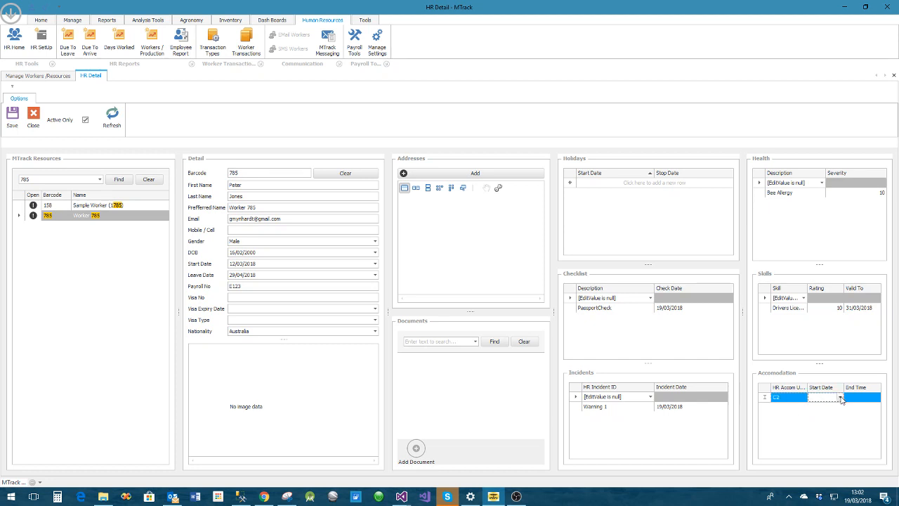
click(840, 398)
click(799, 360)
click(860, 397)
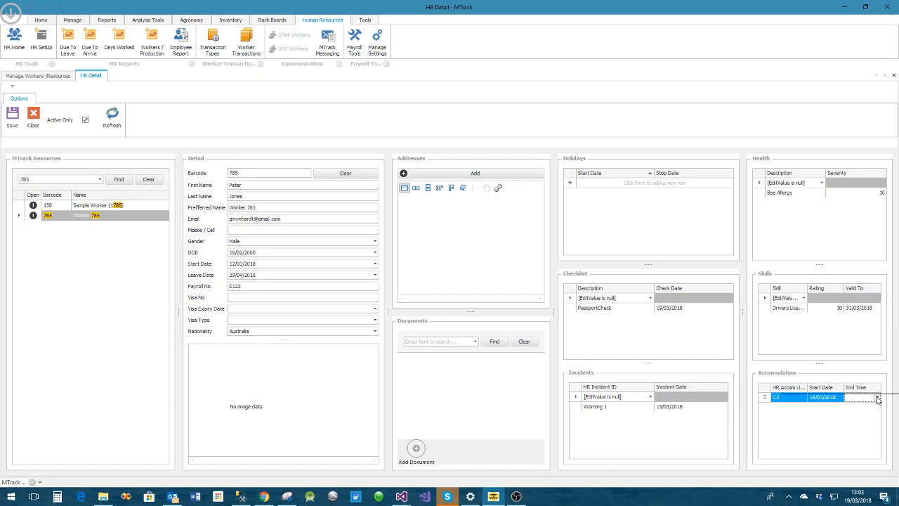
click(878, 398)
click(869, 360)
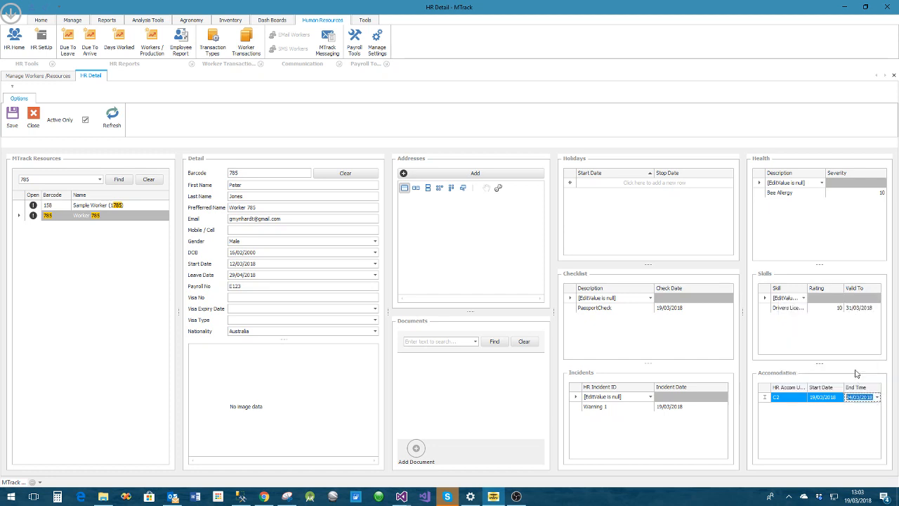
key(Return)
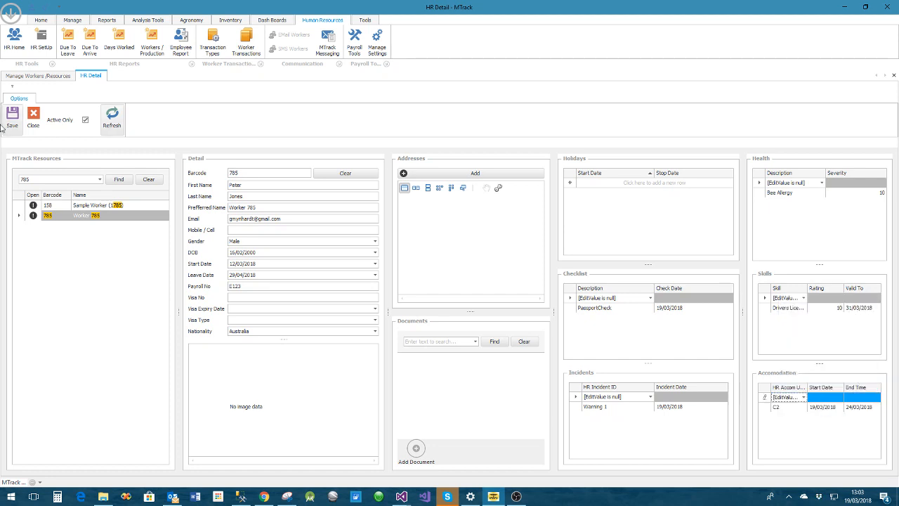
click(12, 122)
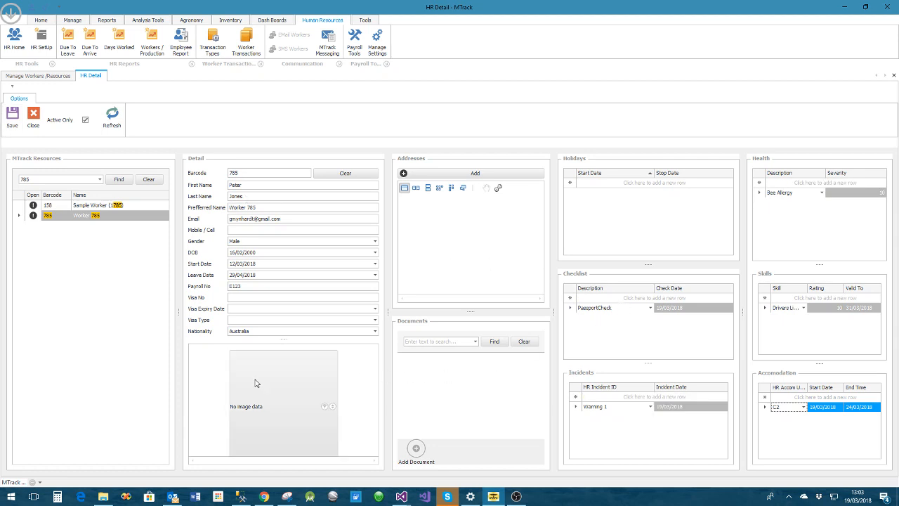